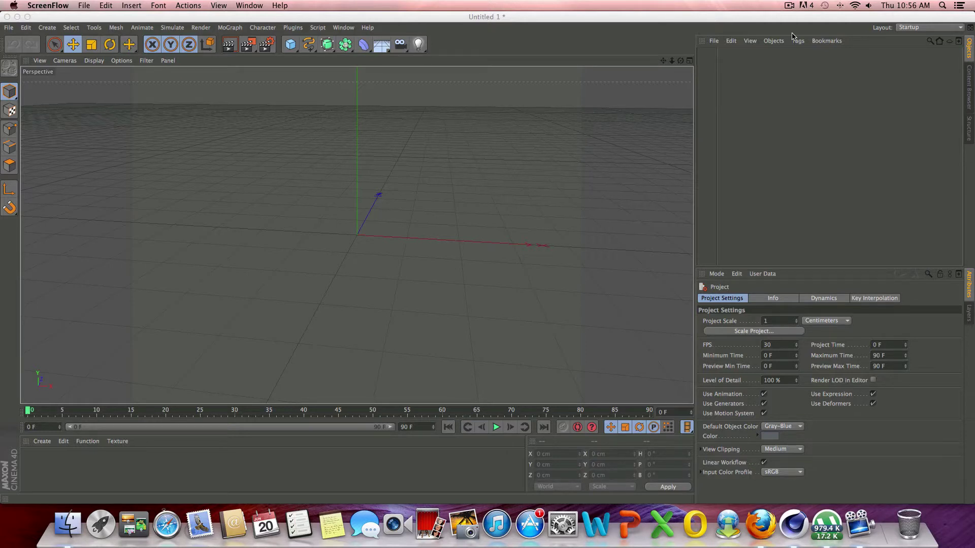
Set the render output size to 1280 by 720 pixels and the frame range to Current Frame.
{"action": "left_click_drag", "start_coordinate": [680, 60], "coordinate": [664, 61]}
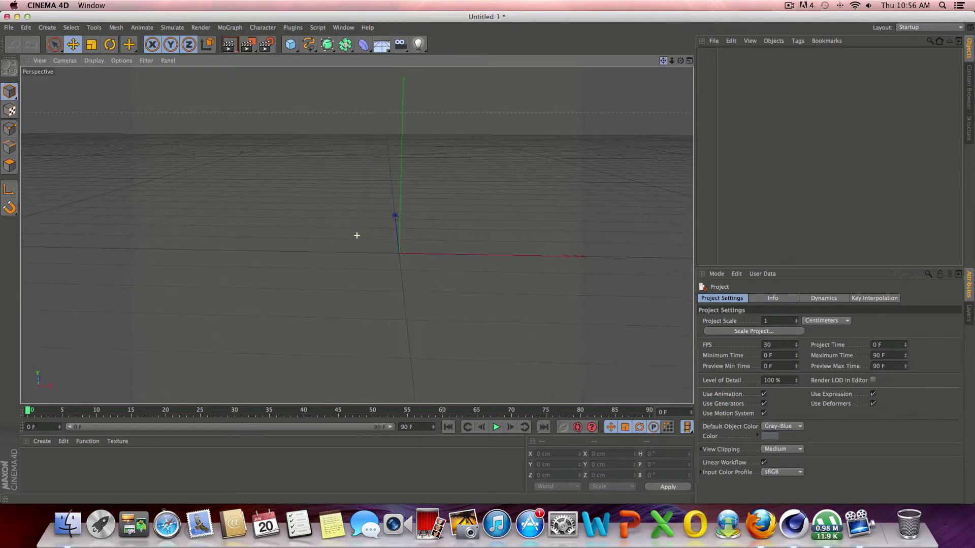
{"action": "left_click", "coordinate": [268, 45]}
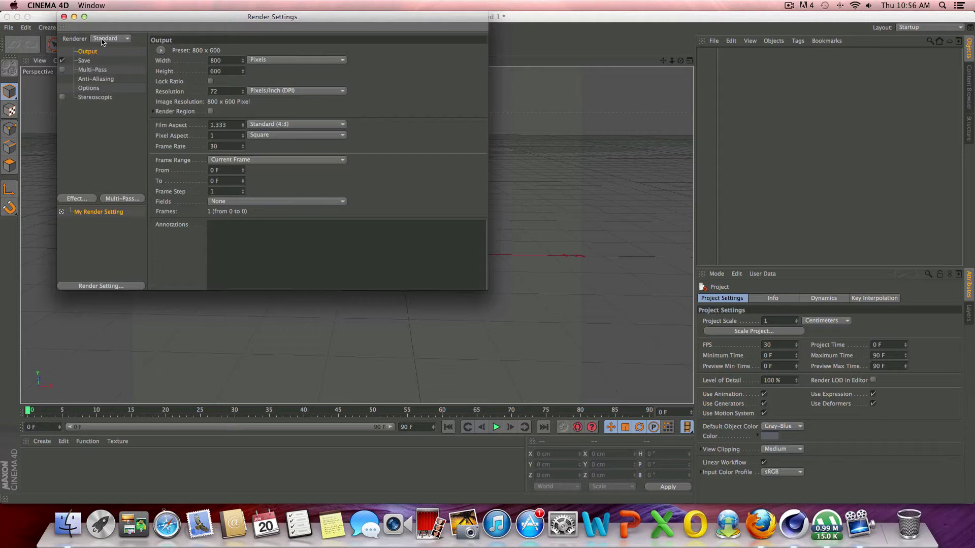
{"action": "double_click", "coordinate": [231, 60]}
{"action": "key", "text": "Return"}
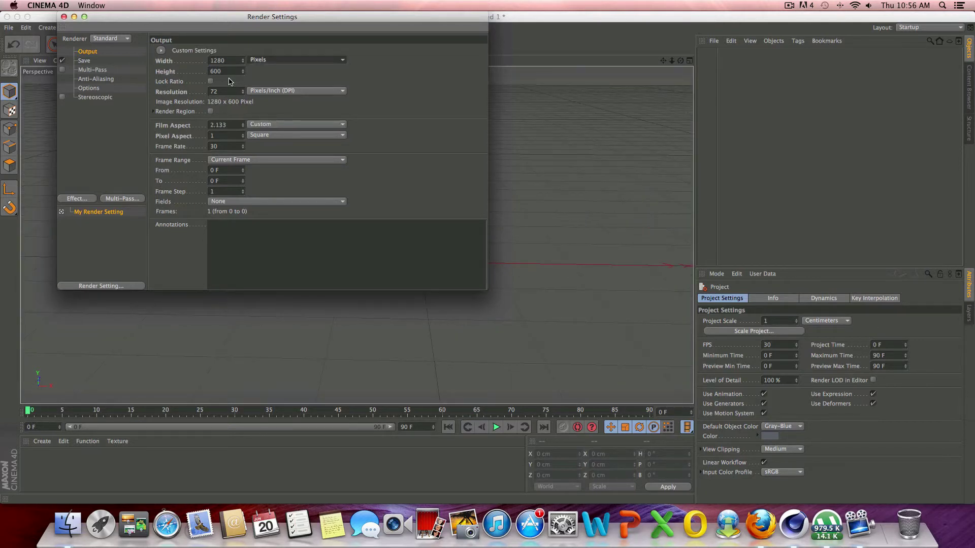
{"action": "double_click", "coordinate": [223, 72]}
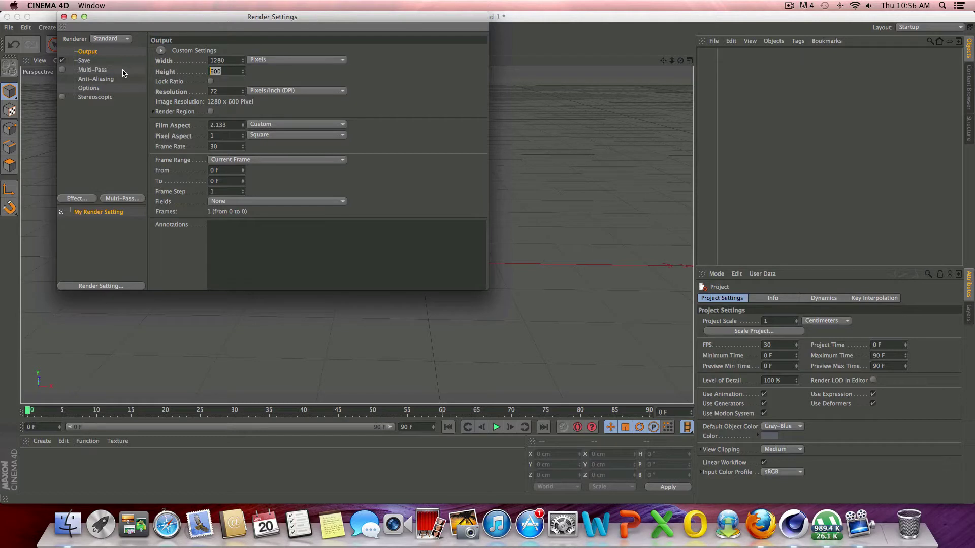
{"action": "type", "text": "720"}
{"action": "key", "text": "Return"}
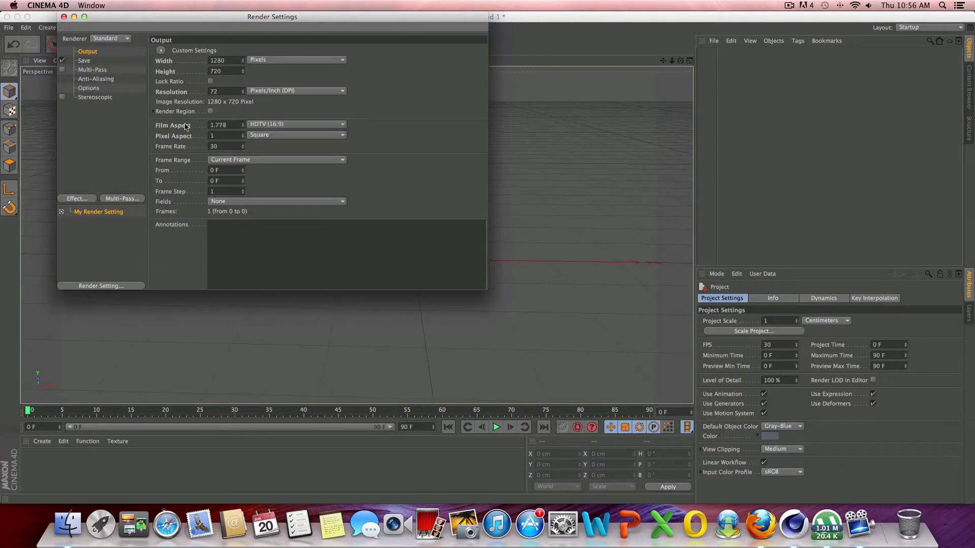
{"action": "left_click_drag", "start_coordinate": [209, 24], "coordinate": [336, 79]}
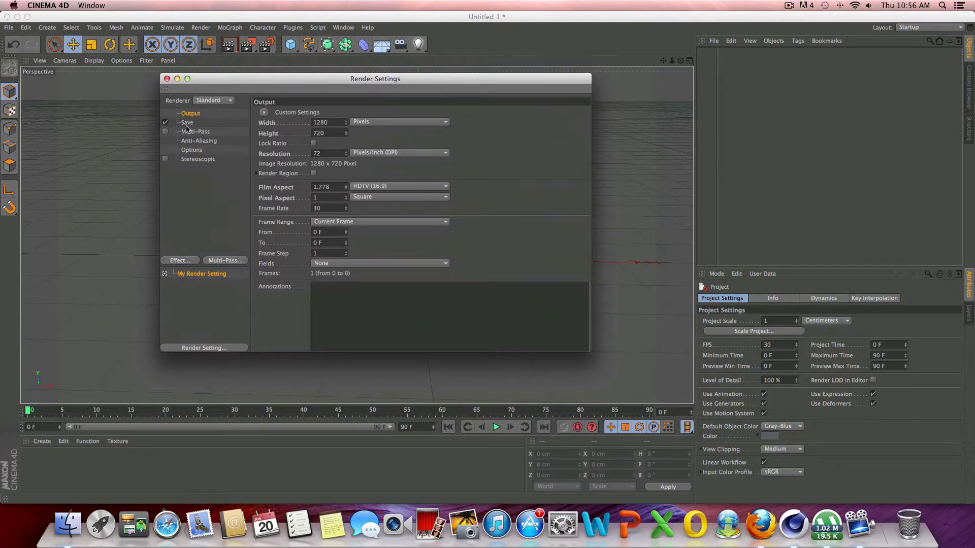
{"action": "left_click", "coordinate": [356, 225]}
{"action": "left_click", "coordinate": [358, 232]}
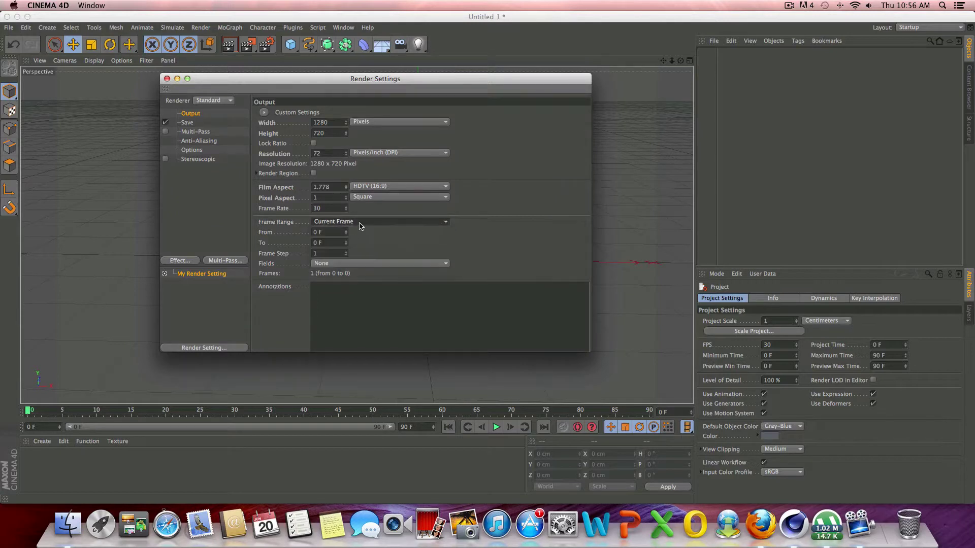
Set the render to save as PNG to a file named ngh on the Desktop.
{"action": "left_click", "coordinate": [189, 122]}
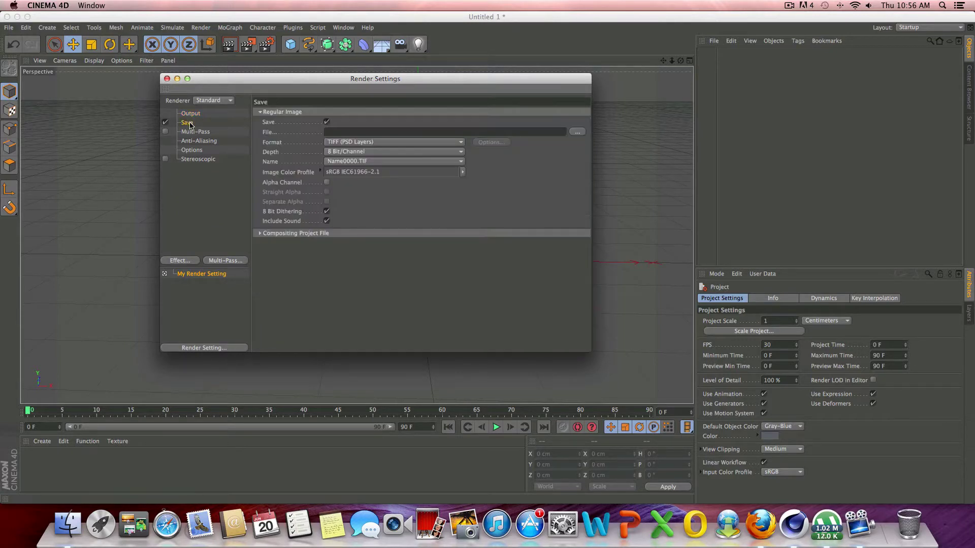
{"action": "left_click", "coordinate": [373, 144]}
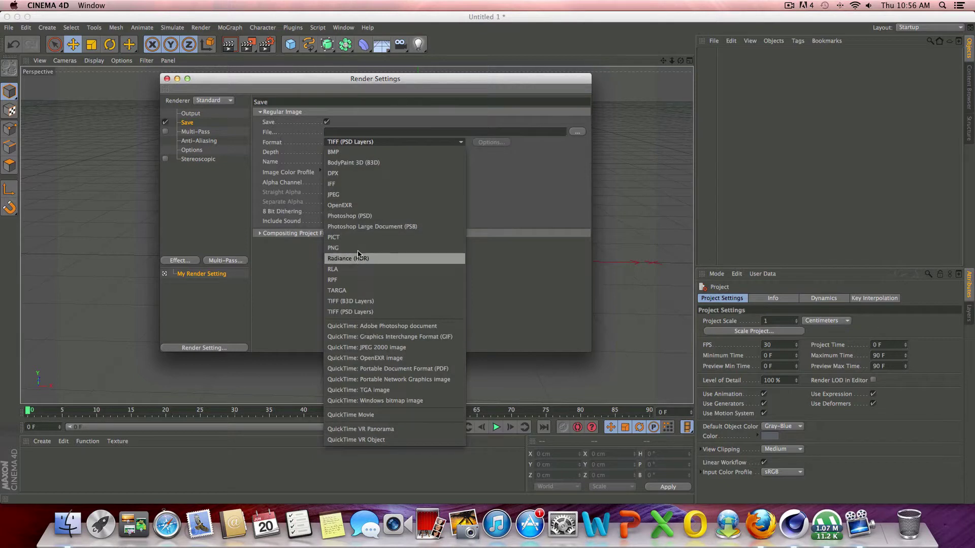
{"action": "left_click", "coordinate": [442, 248]}
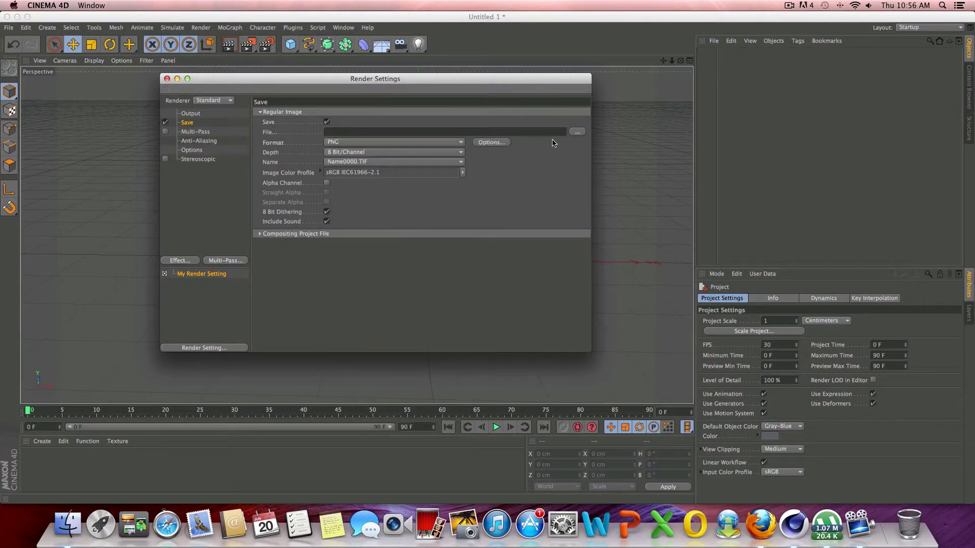
{"action": "left_click", "coordinate": [577, 133]}
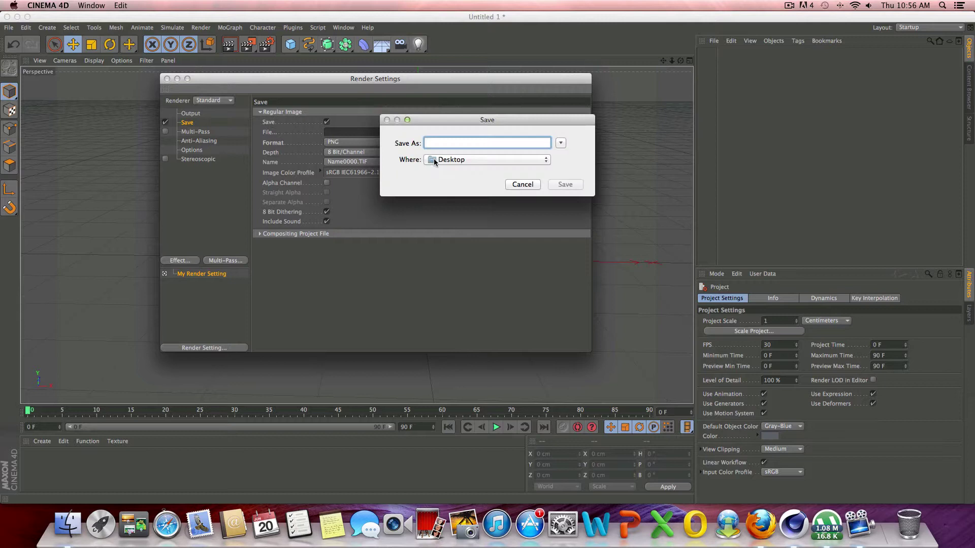
{"action": "type", "text": "ngh"}
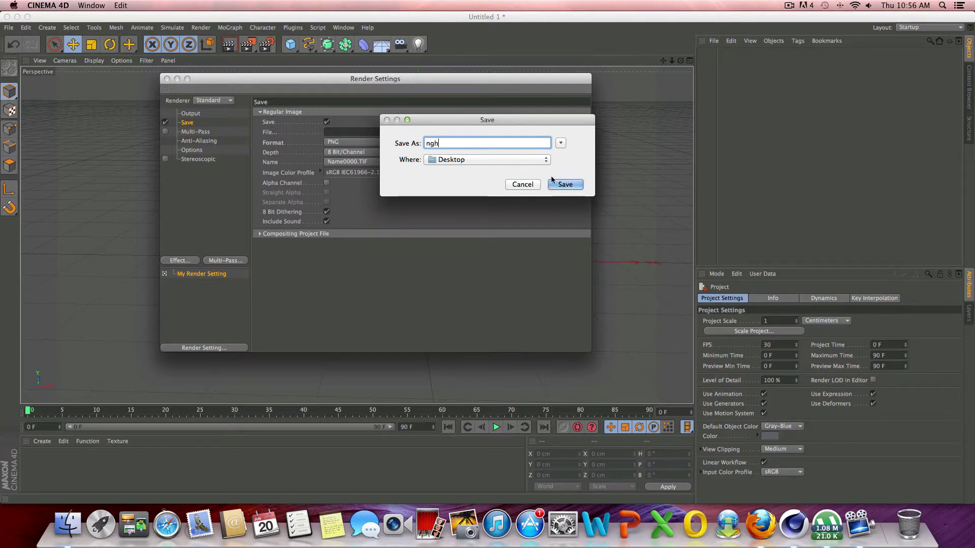
{"action": "left_click", "coordinate": [564, 185]}
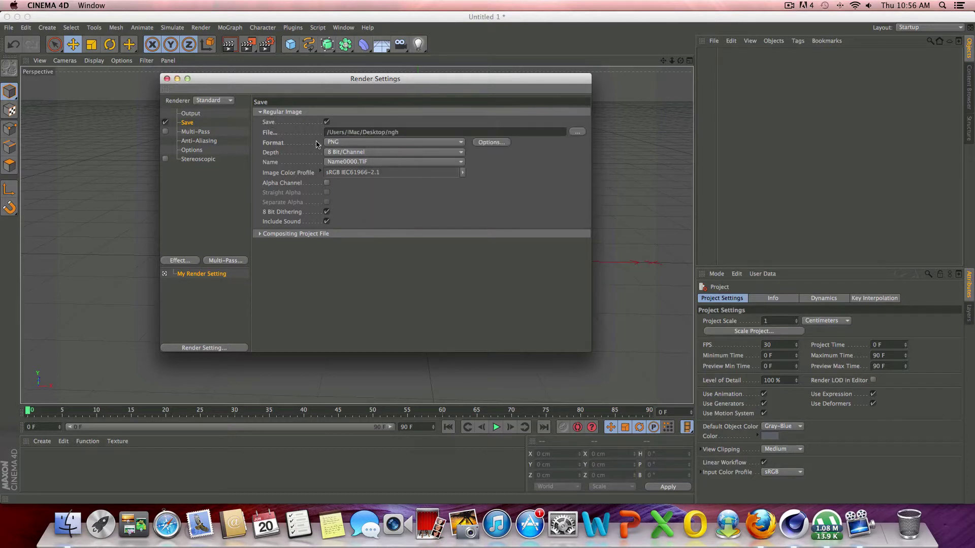
Set the render's anti-aliasing to Best with a minimum level of 2x2.
{"action": "left_click", "coordinate": [210, 142]}
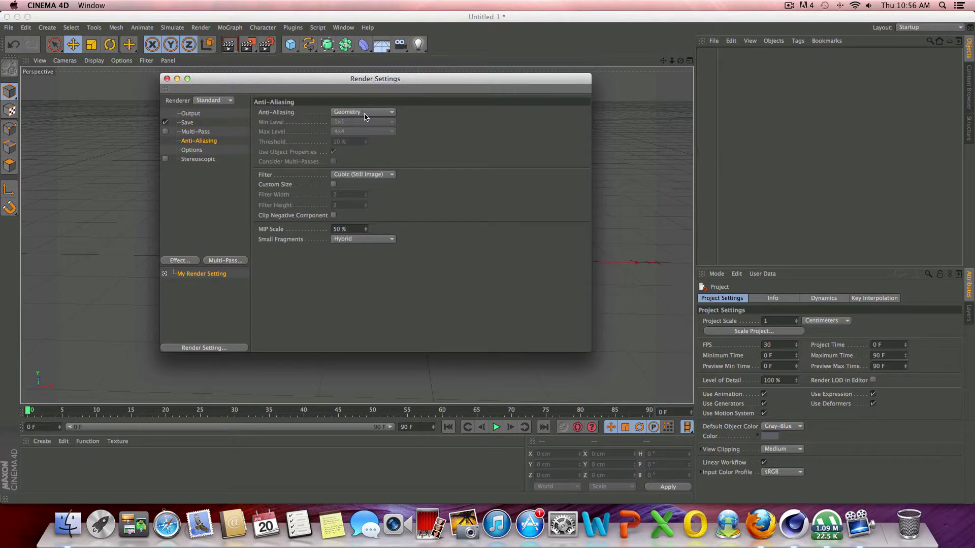
{"action": "left_click", "coordinate": [365, 114]}
{"action": "left_click", "coordinate": [365, 143]}
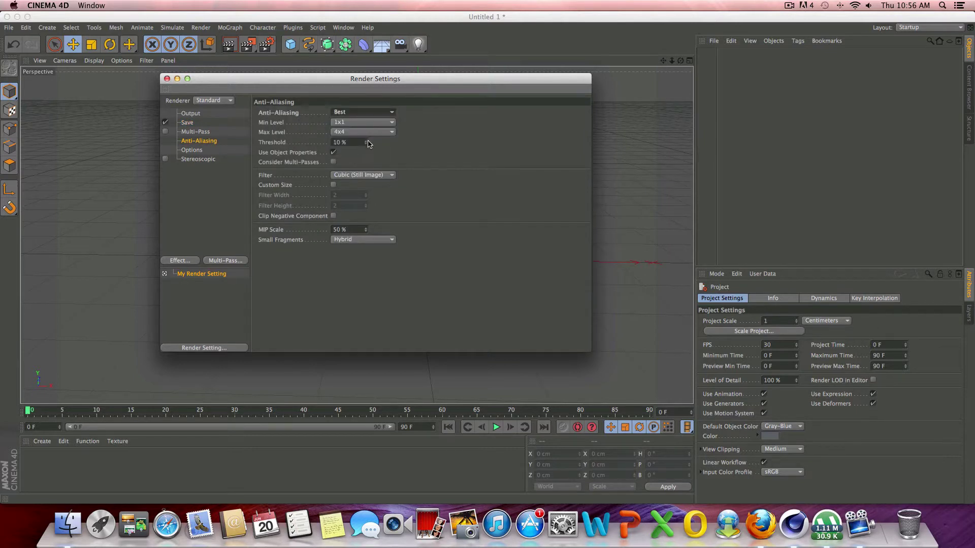
{"action": "left_click", "coordinate": [362, 124]}
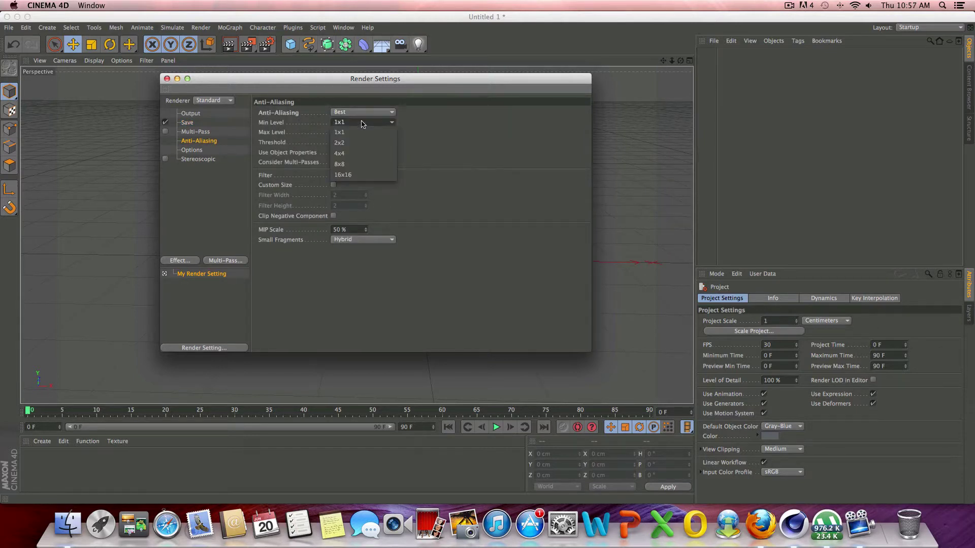
{"action": "left_click", "coordinate": [362, 145]}
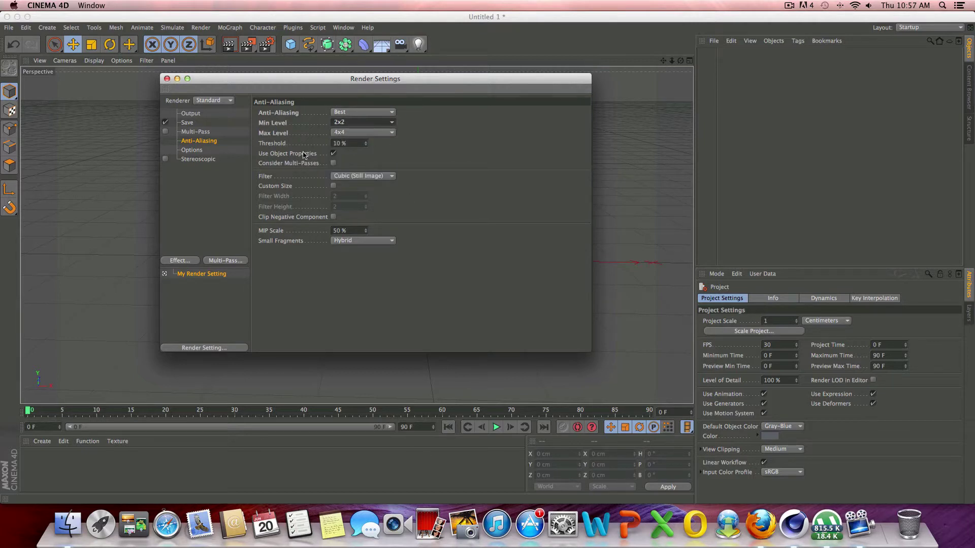
Add the Ambient Occlusion and Global Illumination effects to the render settings.
{"action": "left_click", "coordinate": [183, 262]}
{"action": "left_click", "coordinate": [230, 275]}
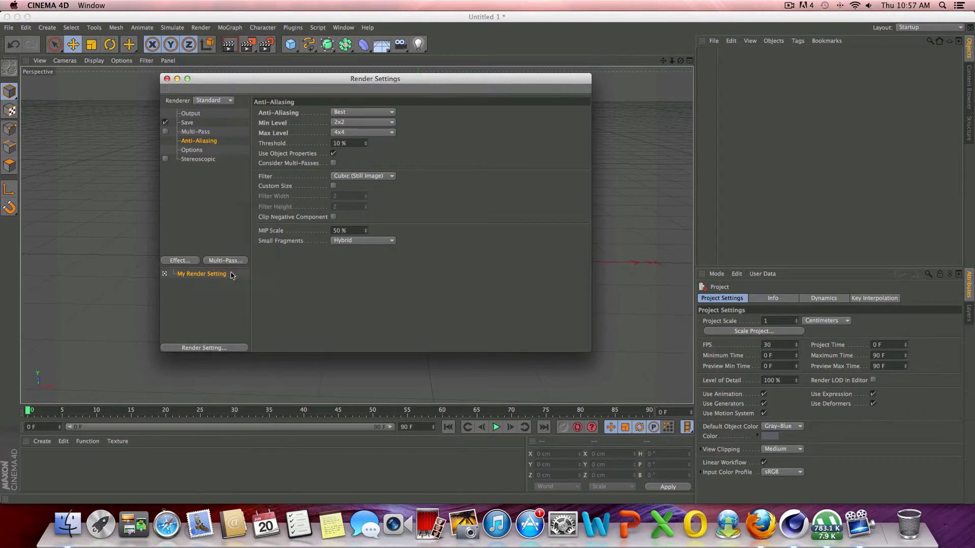
{"action": "left_click", "coordinate": [180, 261]}
{"action": "left_click", "coordinate": [251, 349]}
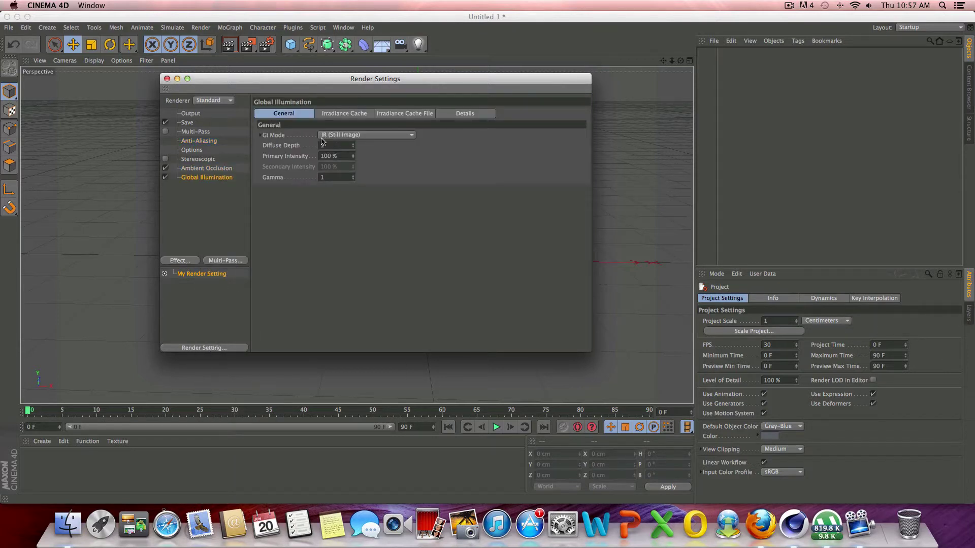
Set the Global Illumination mode to IR + QMC (Still Image) and the diffuse depth to 2.
{"action": "left_click", "coordinate": [349, 136]}
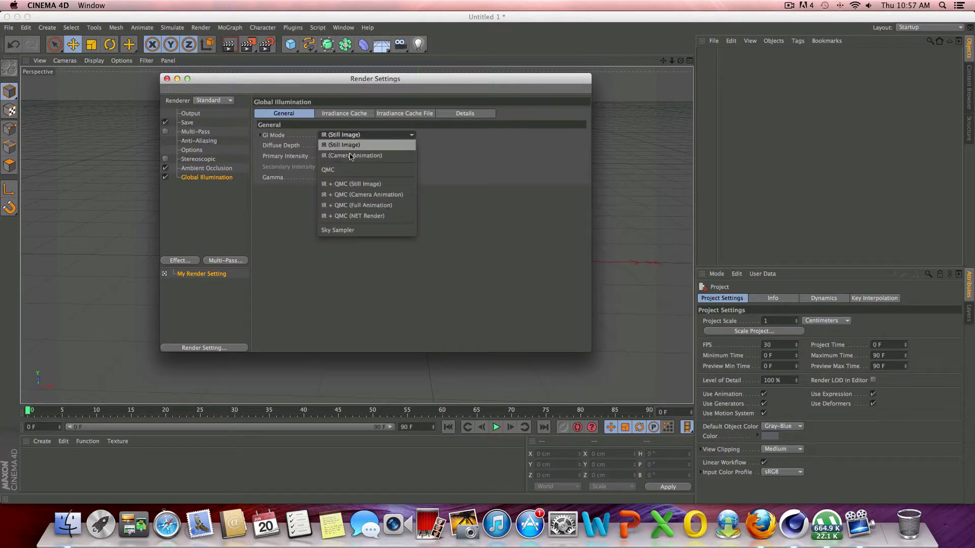
{"action": "left_click", "coordinate": [357, 184]}
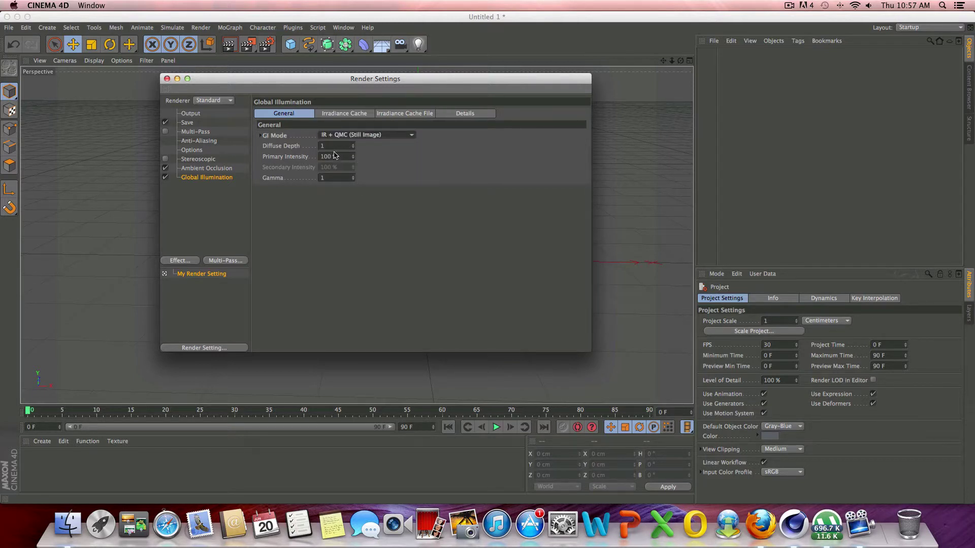
{"action": "left_click", "coordinate": [353, 145]}
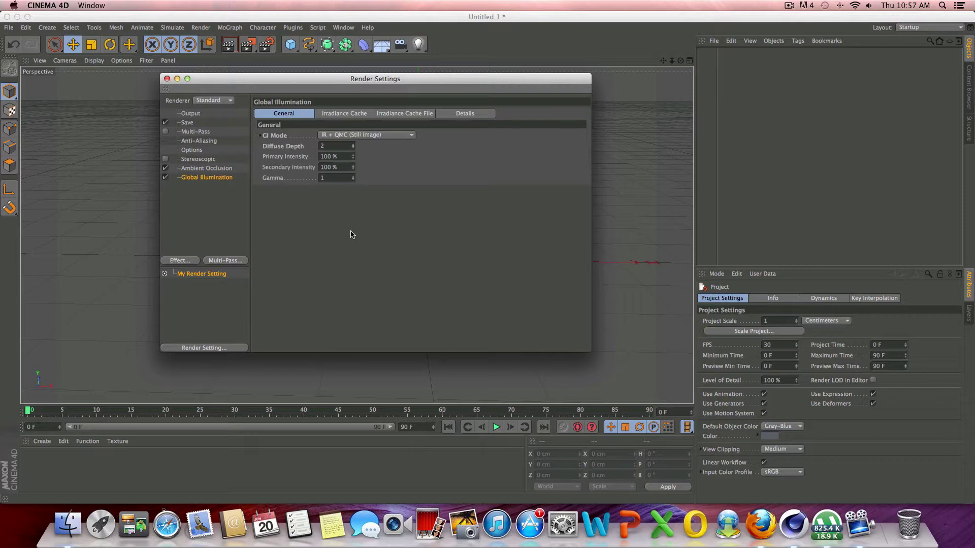
{"action": "left_click", "coordinate": [331, 179]}
Set the irradiance cache's stochastic samples and record density to Low, and close the render settings.
{"action": "left_click", "coordinate": [346, 113]}
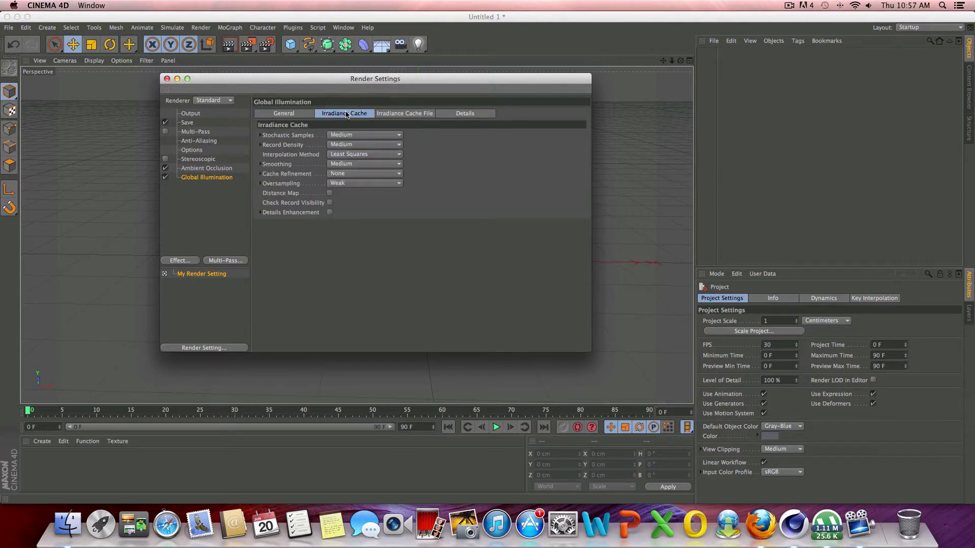
{"action": "left_click", "coordinate": [348, 135]}
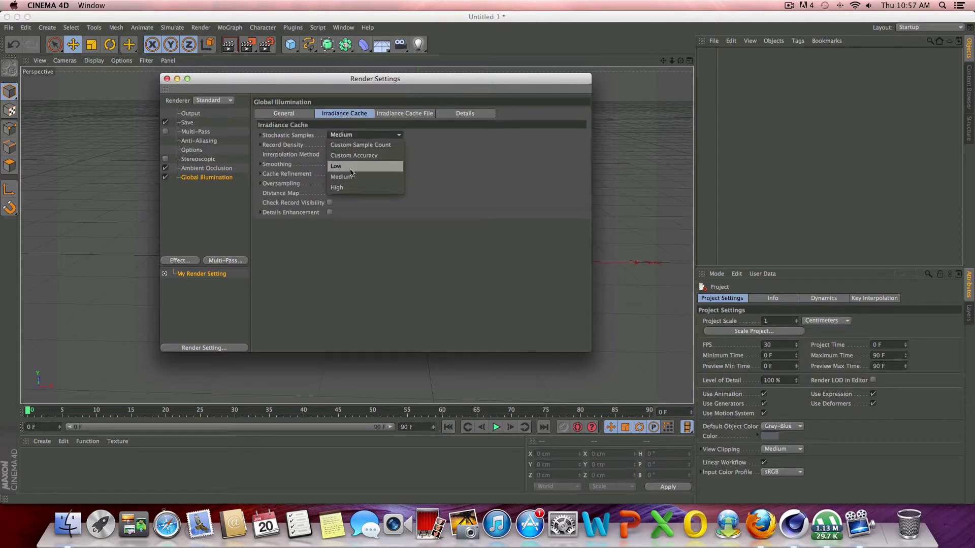
{"action": "left_click", "coordinate": [350, 170]}
{"action": "left_click", "coordinate": [353, 146]}
{"action": "left_click", "coordinate": [349, 183]}
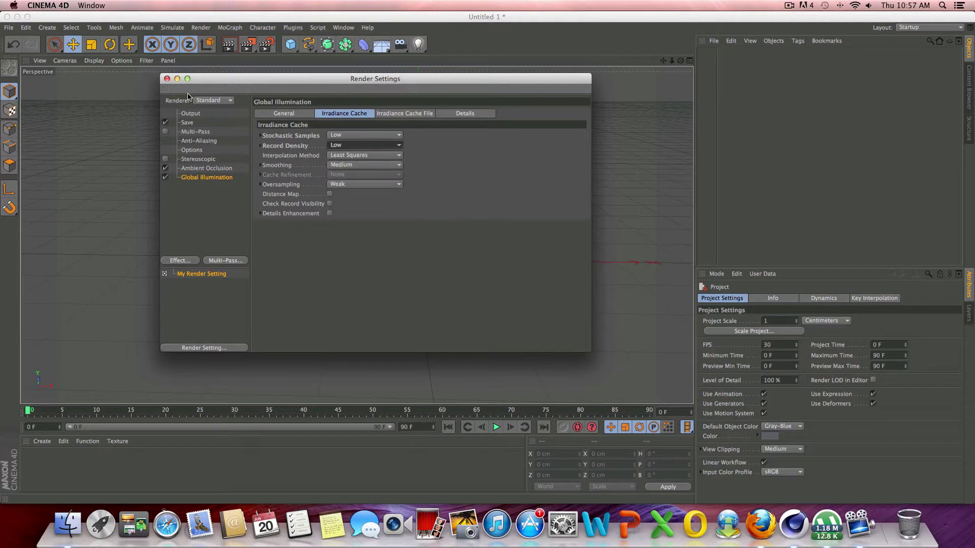
{"action": "left_click", "coordinate": [166, 79]}
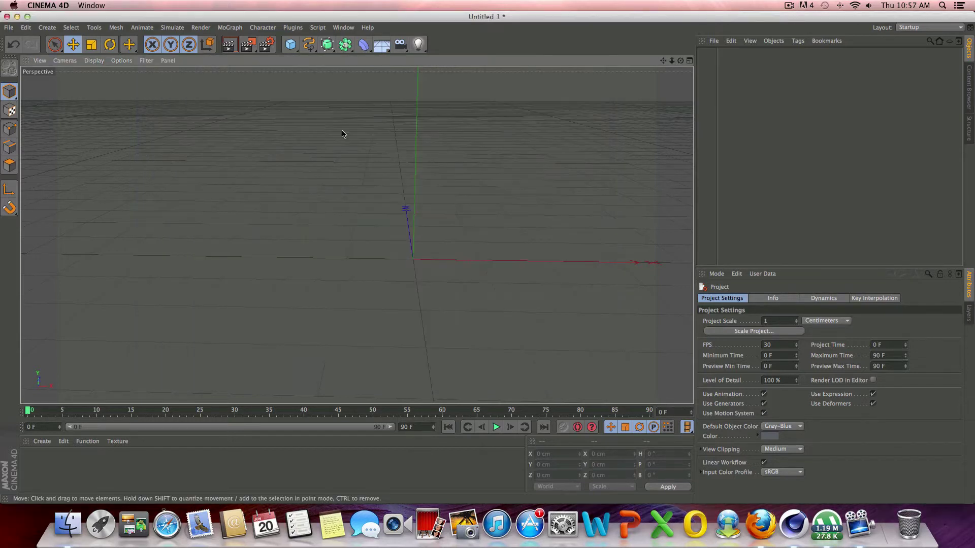
Add a plane to the scene and set its width and height to 700 cm each.
{"action": "left_click", "coordinate": [288, 45]}
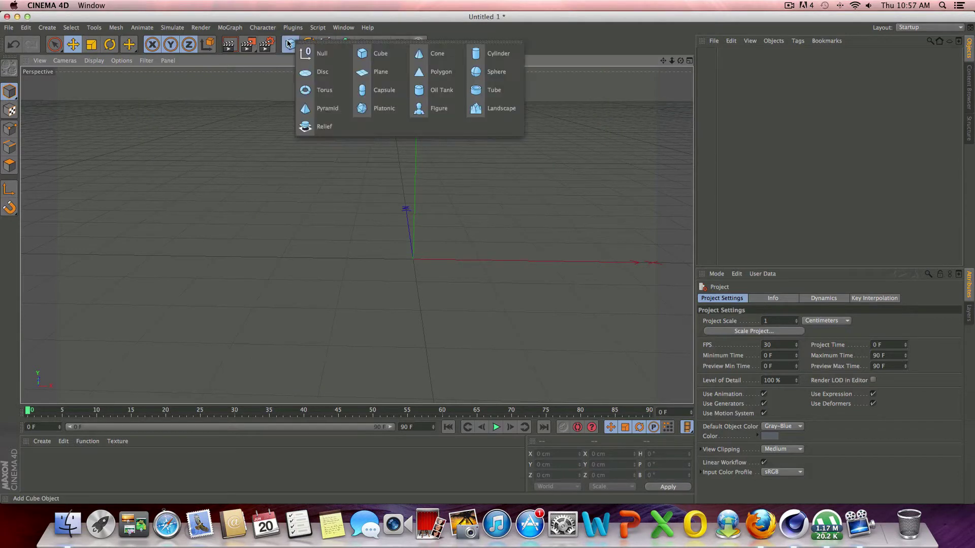
{"action": "left_click", "coordinate": [380, 72]}
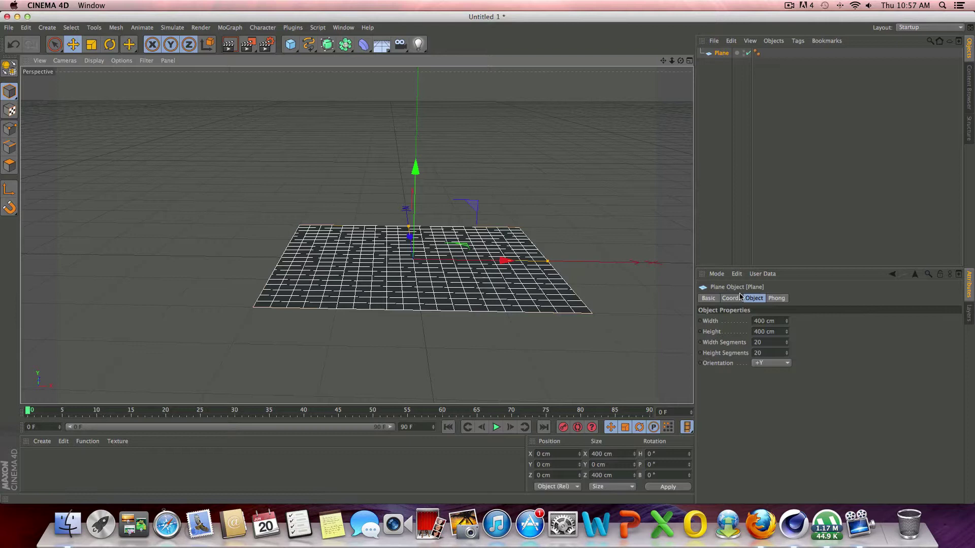
{"action": "left_click", "coordinate": [765, 321]}
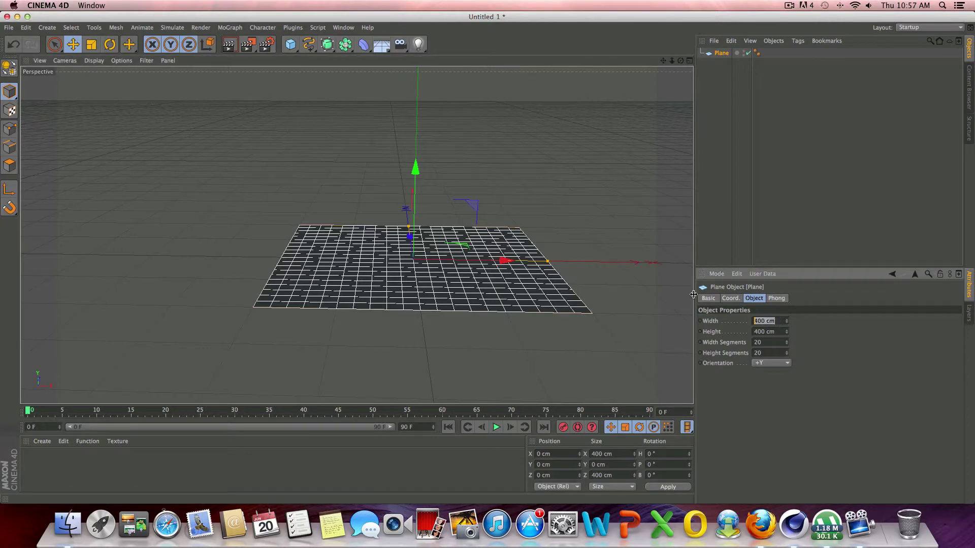
{"action": "type", "text": "700"}
{"action": "key", "text": "Return"}
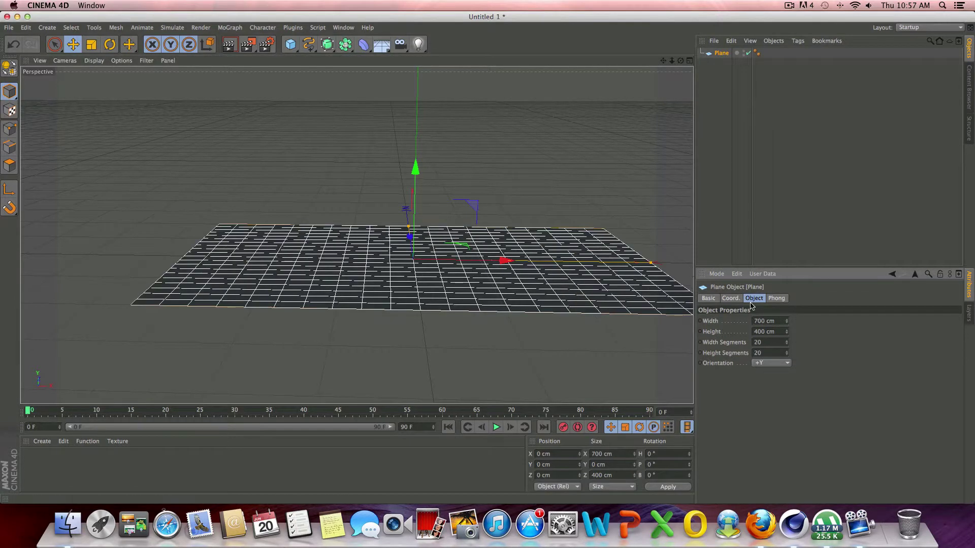
{"action": "left_click", "coordinate": [776, 332]}
{"action": "type", "text": "700"}
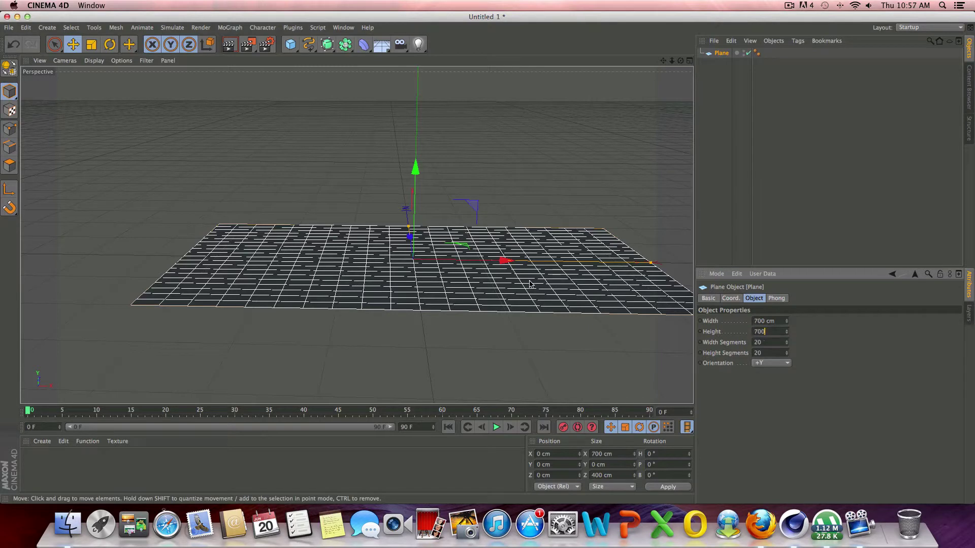
{"action": "key", "text": "Return"}
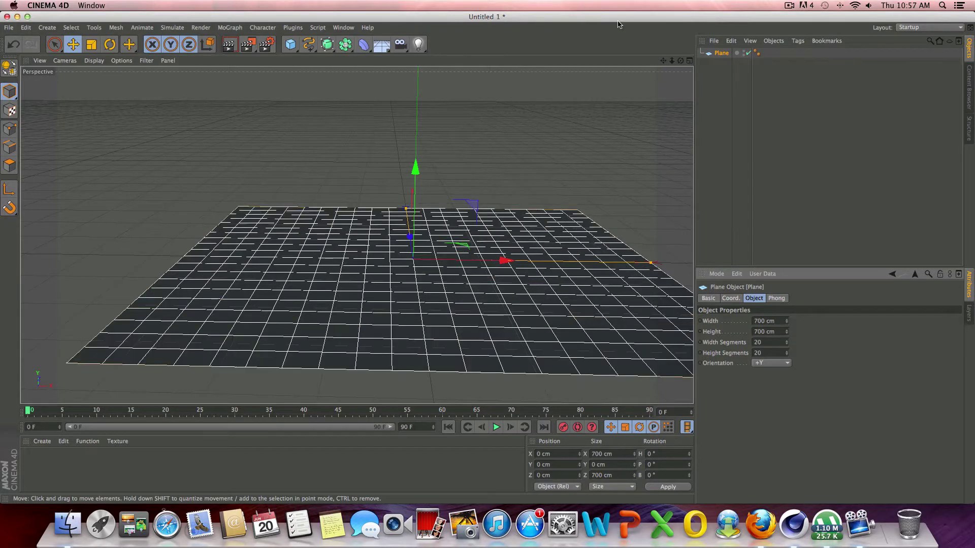
Create a light grey material with RGB 210, 210, 210 and apply it to the floor plane.
{"action": "mouse_move", "coordinate": [663, 61]}
{"action": "left_mouse_down"}
{"action": "mouse_move", "coordinate": [653, 64]}
{"action": "mouse_move", "coordinate": [671, 63]}
{"action": "mouse_move", "coordinate": [660, 65]}
{"action": "left_mouse_up"}
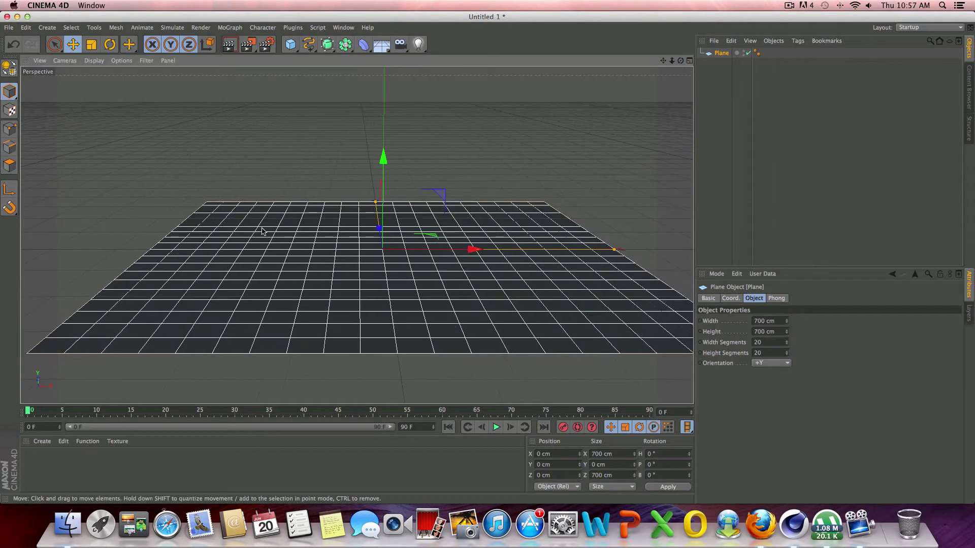
{"action": "double_click", "coordinate": [48, 464]}
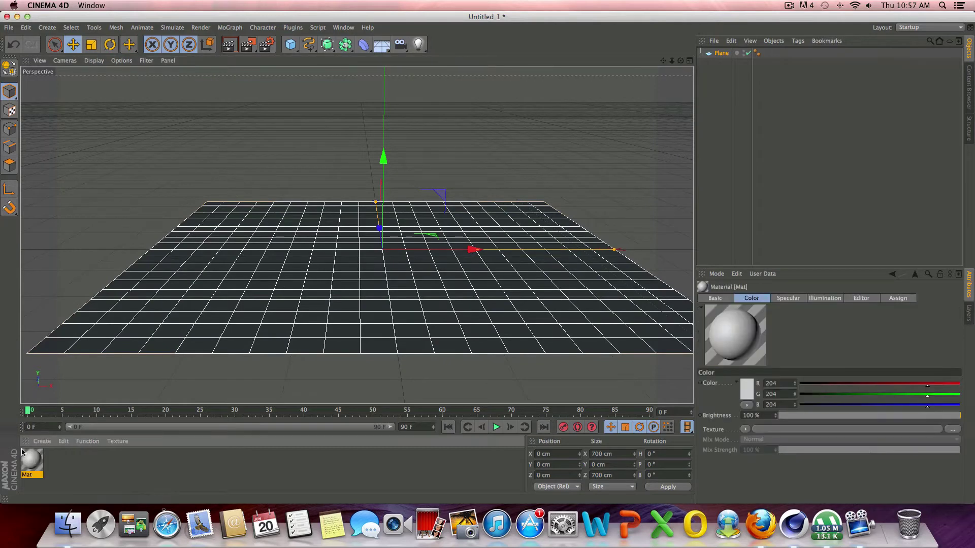
{"action": "double_click", "coordinate": [32, 461]}
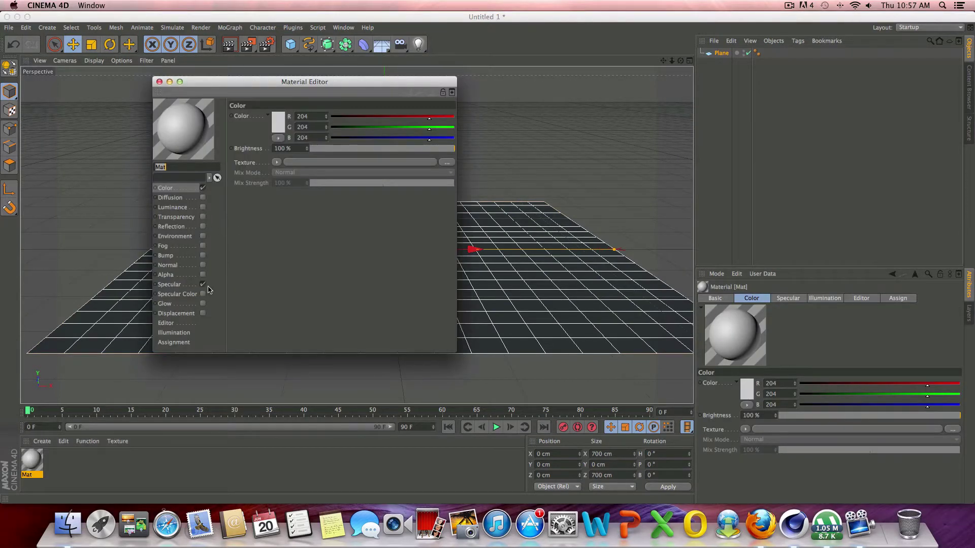
{"action": "left_click", "coordinate": [277, 121]}
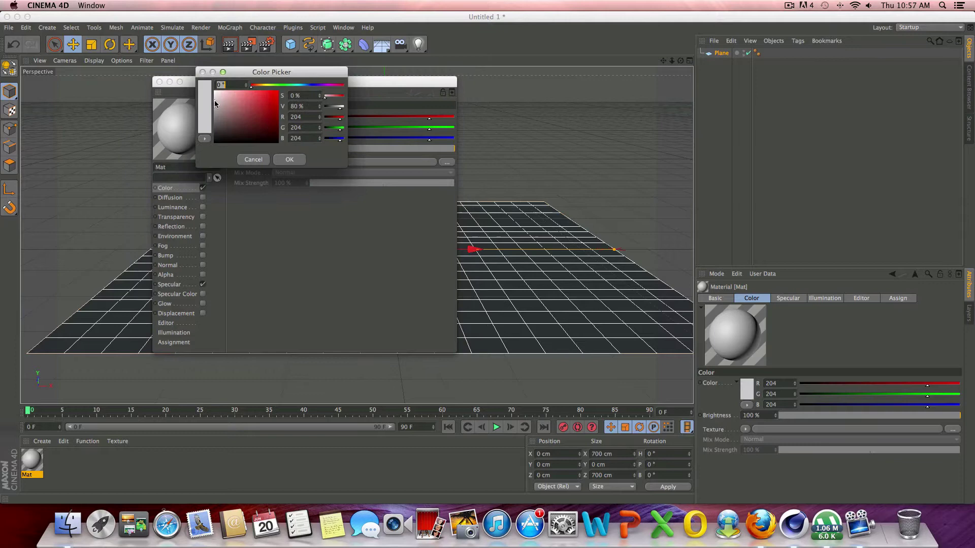
{"action": "left_click_drag", "start_coordinate": [214, 103], "coordinate": [211, 101]}
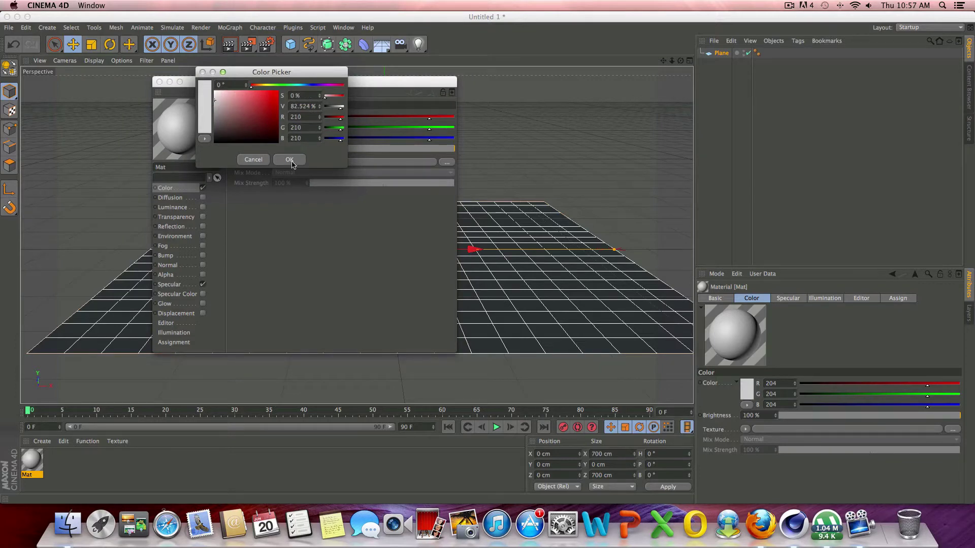
{"action": "left_click", "coordinate": [290, 160]}
{"action": "left_click", "coordinate": [159, 82]}
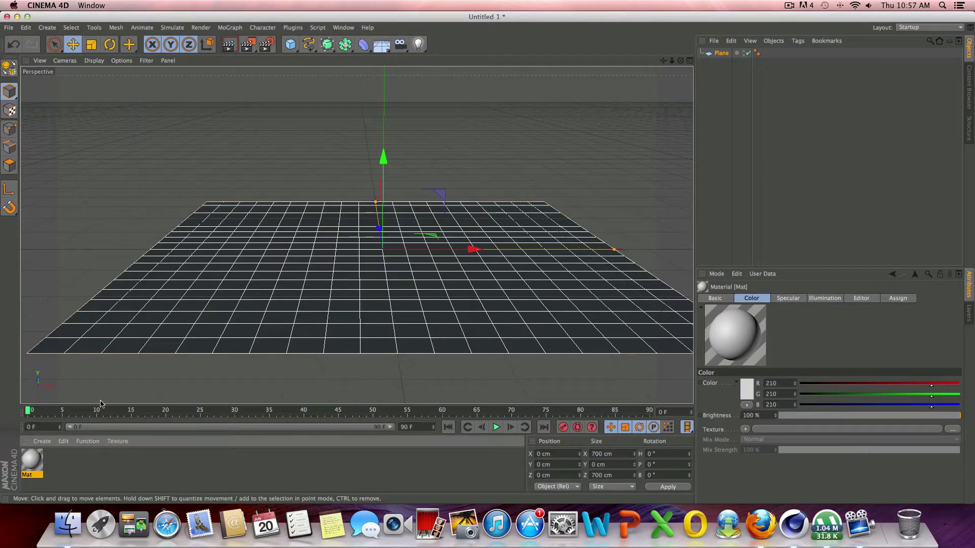
{"action": "left_click_drag", "start_coordinate": [32, 462], "coordinate": [356, 271]}
{"action": "left_click", "coordinate": [677, 151]}
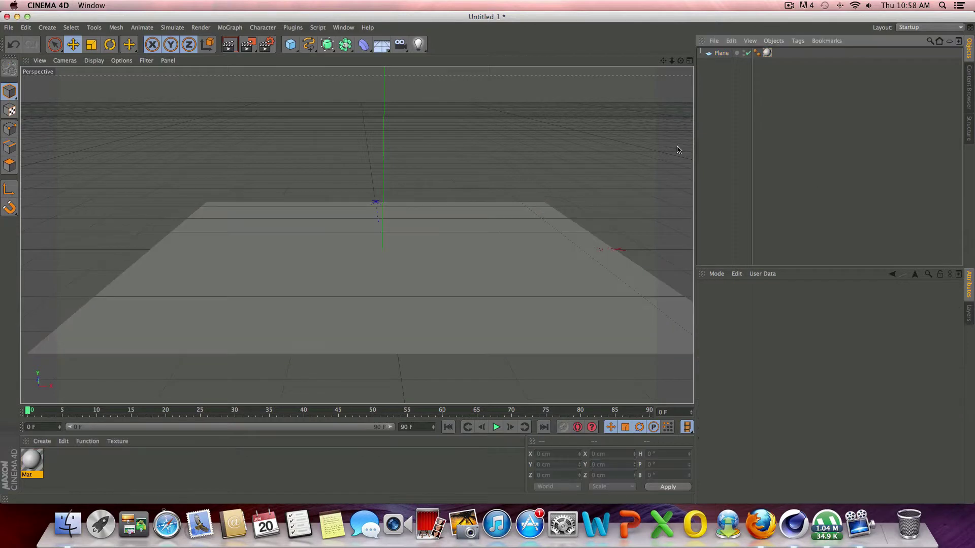
Add a sphere to the scene and scale it uniformly to about 100 cm across.
{"action": "left_click", "coordinate": [292, 46]}
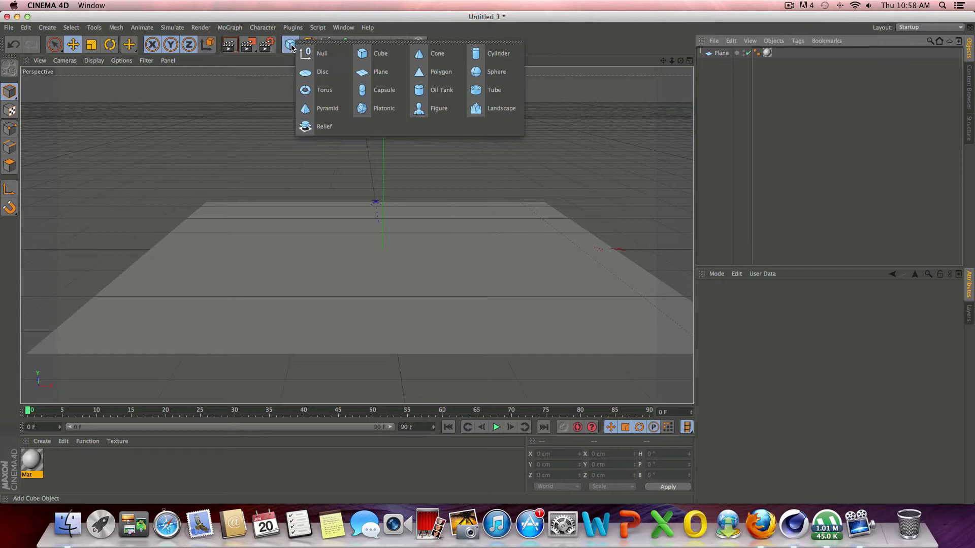
{"action": "left_click", "coordinate": [490, 75]}
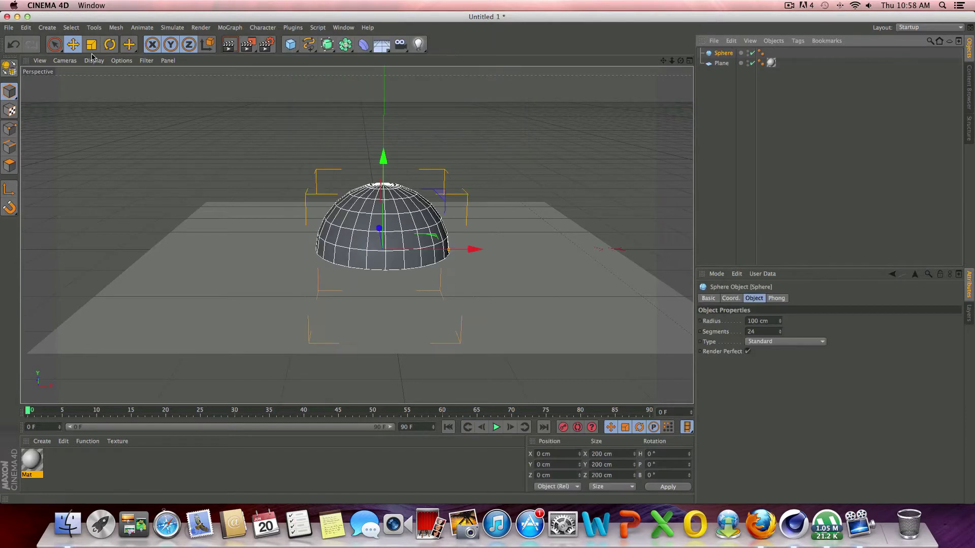
{"action": "key", "text": "t"}
{"action": "left_click_drag", "start_coordinate": [362, 228], "coordinate": [208, 335]}
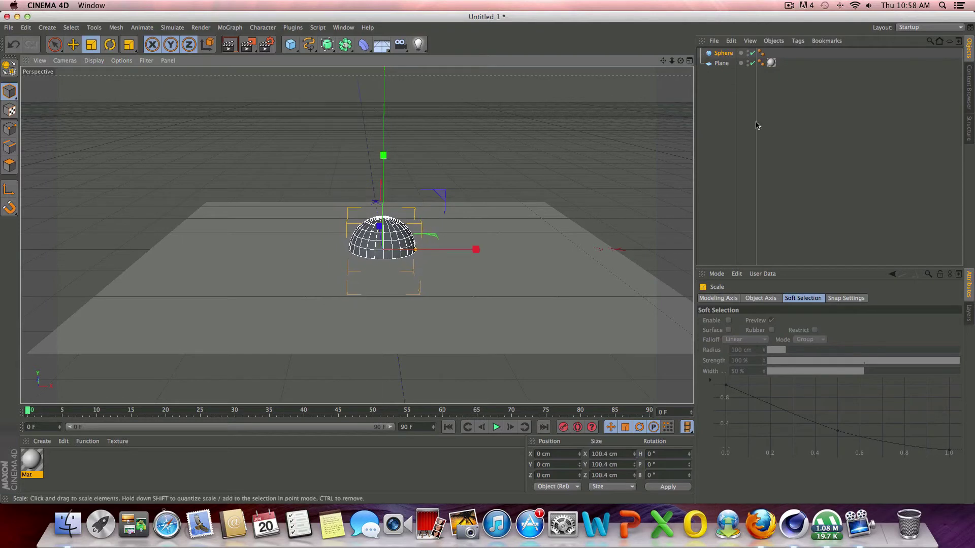
Set the sphere's segments to 28.
{"action": "left_click", "coordinate": [735, 54]}
{"action": "left_click", "coordinate": [763, 332]}
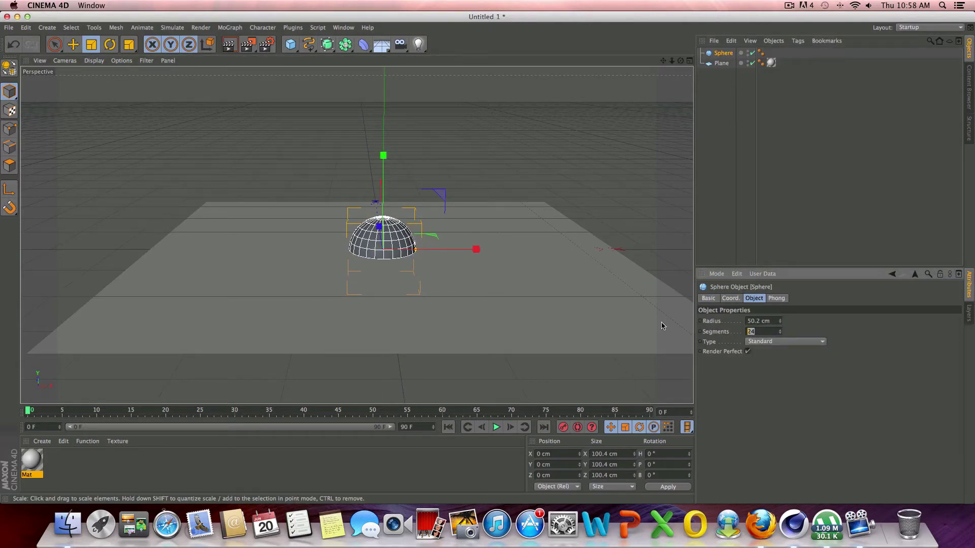
{"action": "type", "text": "28"}
{"action": "key", "text": "Return"}
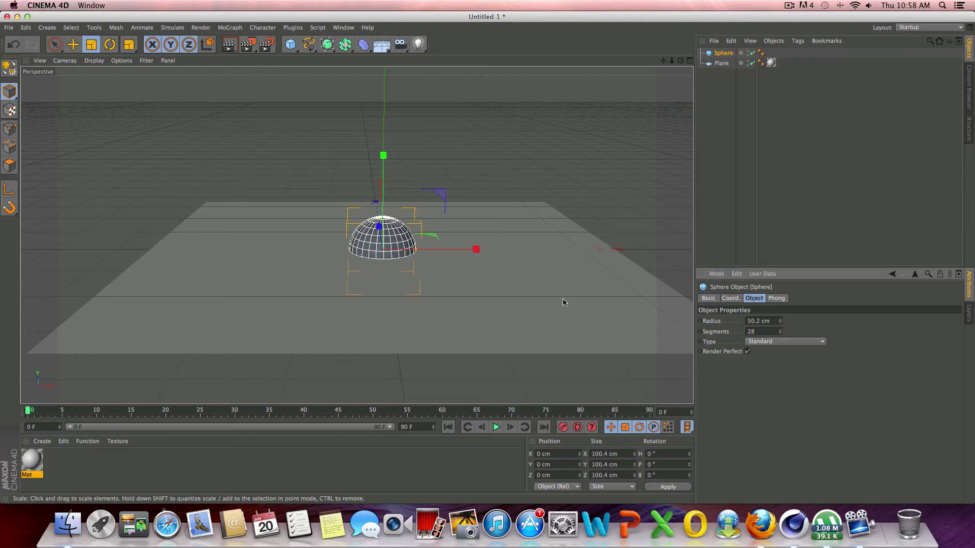
Raise the sphere onto the plane at about 48 cm in Y and shift it to about -137 cm in X.
{"action": "key", "text": "e"}
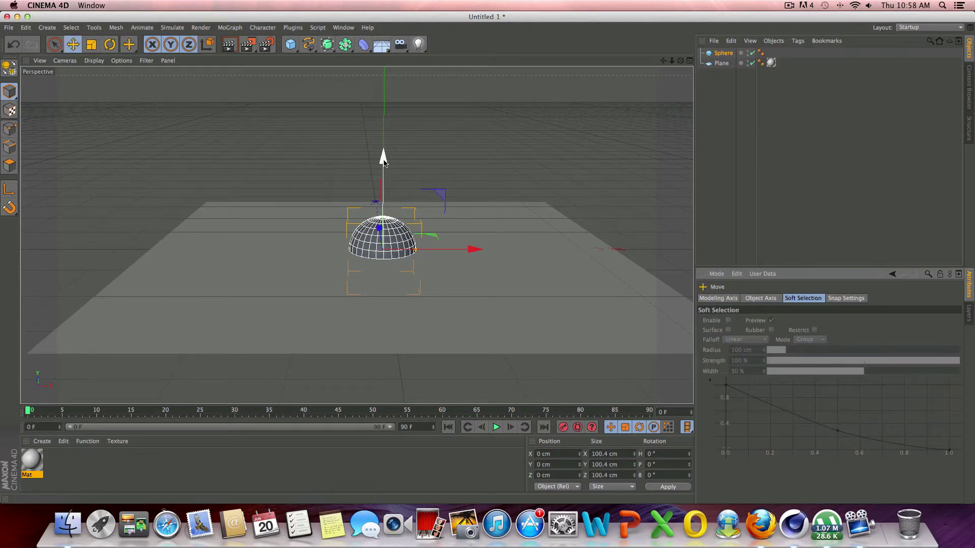
{"action": "left_click_drag", "start_coordinate": [383, 161], "coordinate": [387, 139]}
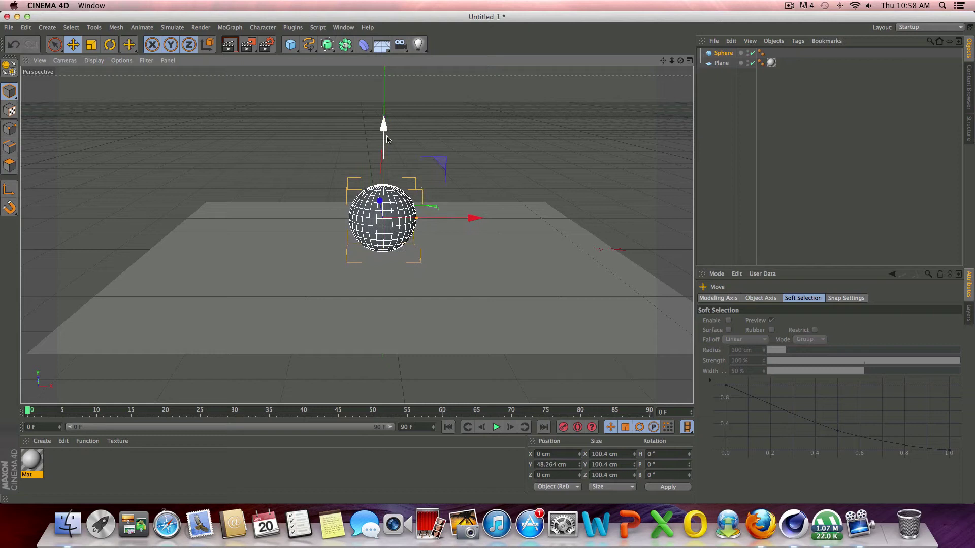
{"action": "left_click_drag", "start_coordinate": [475, 218], "coordinate": [384, 218]}
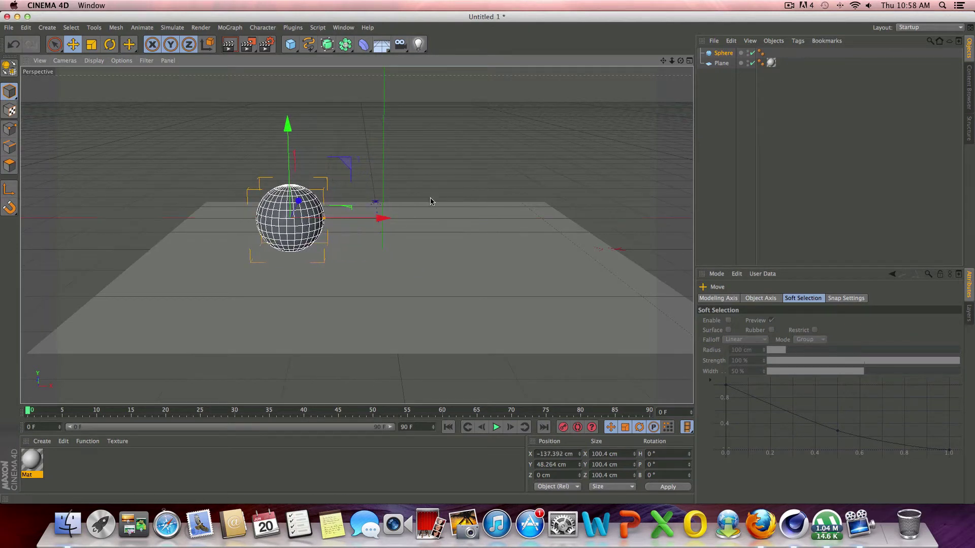
Duplicate the sphere twice to have three identical spheres.
{"action": "left_click", "coordinate": [727, 54]}
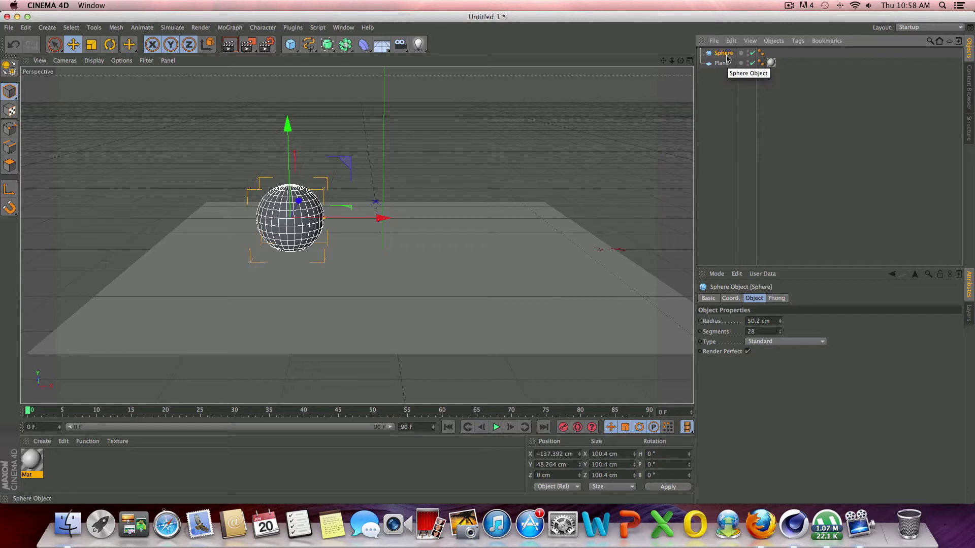
{"action": "left_click_drag", "start_coordinate": [727, 57], "coordinate": [728, 50]}
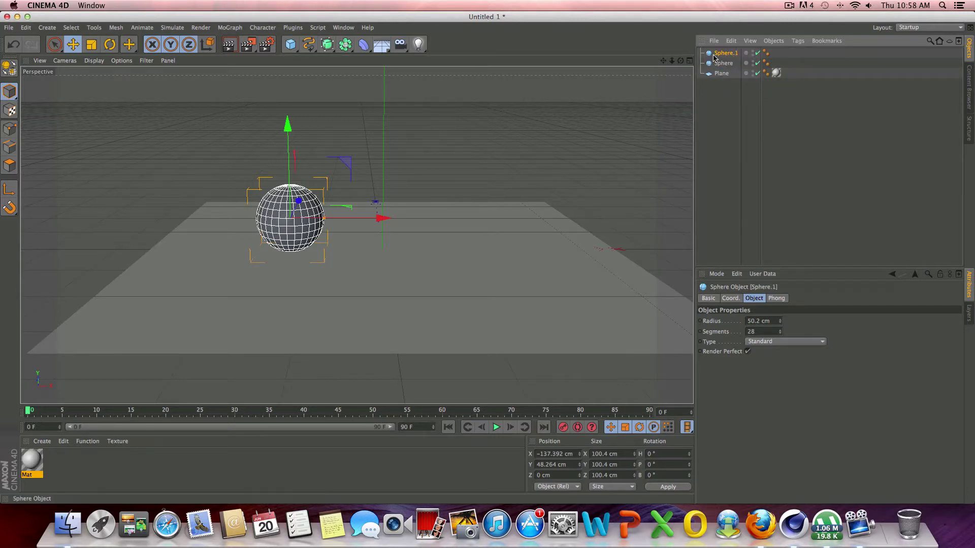
{"action": "left_click_drag", "start_coordinate": [722, 52], "coordinate": [729, 51], "text": "ctrl"}
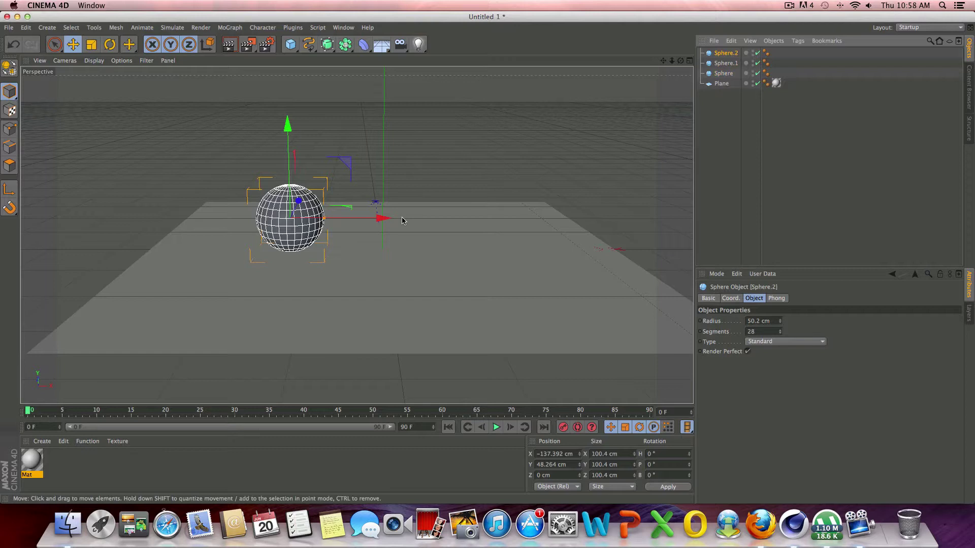
Move one sphere copy along X to about 155 cm and the other to about 0 cm.
{"action": "left_click_drag", "start_coordinate": [381, 219], "coordinate": [577, 231]}
{"action": "left_click", "coordinate": [726, 63]}
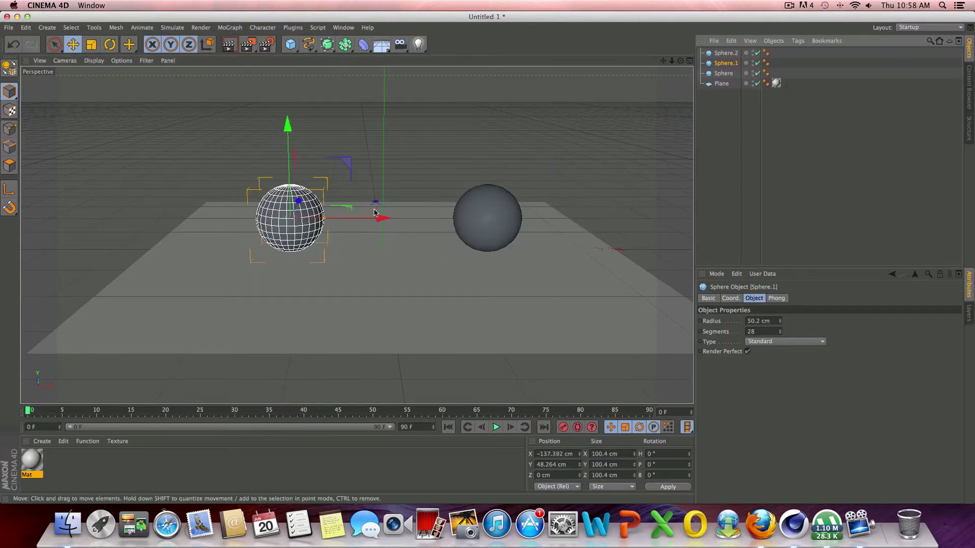
{"action": "left_click_drag", "start_coordinate": [376, 216], "coordinate": [472, 241]}
Even out the sphere spacing in the top view by moving Sphere.2 to about 137 cm in X, and return to the perspective view.
{"action": "left_click", "coordinate": [689, 60]}
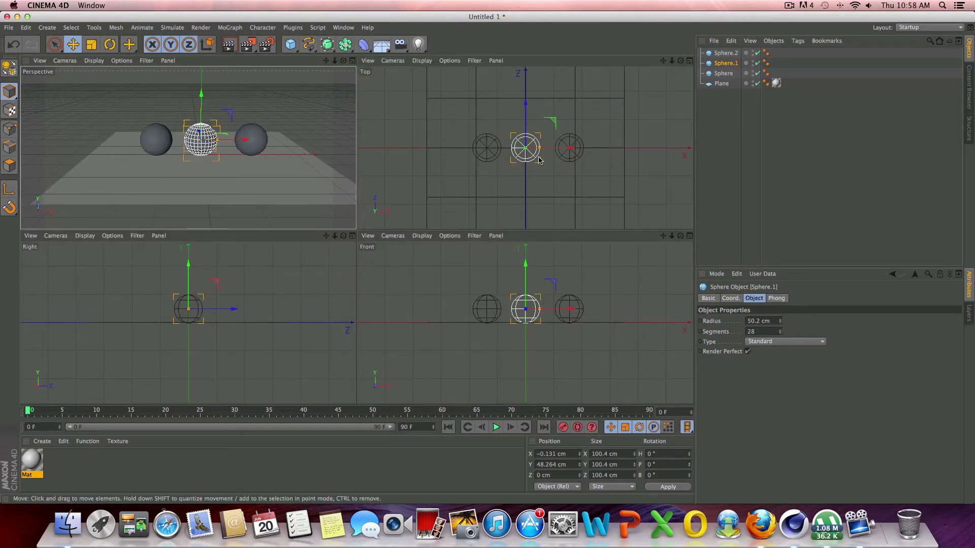
{"action": "left_click", "coordinate": [569, 153]}
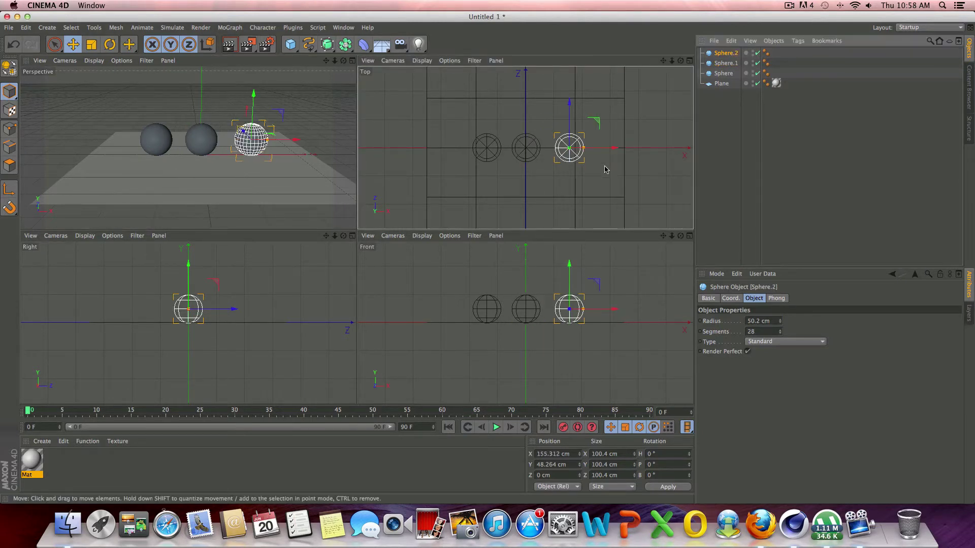
{"action": "left_click_drag", "start_coordinate": [614, 148], "coordinate": [609, 153]}
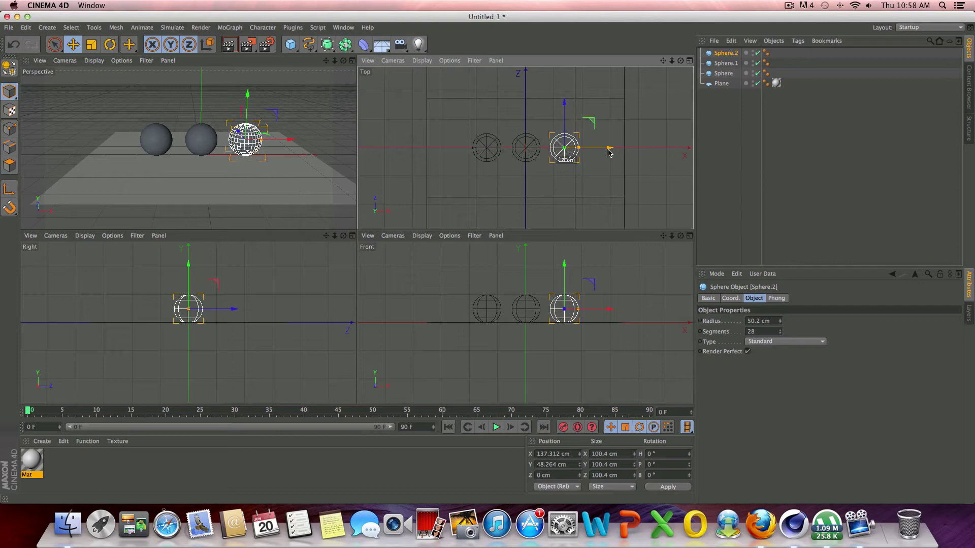
{"action": "left_click", "coordinate": [353, 60]}
{"action": "left_click_drag", "start_coordinate": [681, 61], "coordinate": [642, 64]}
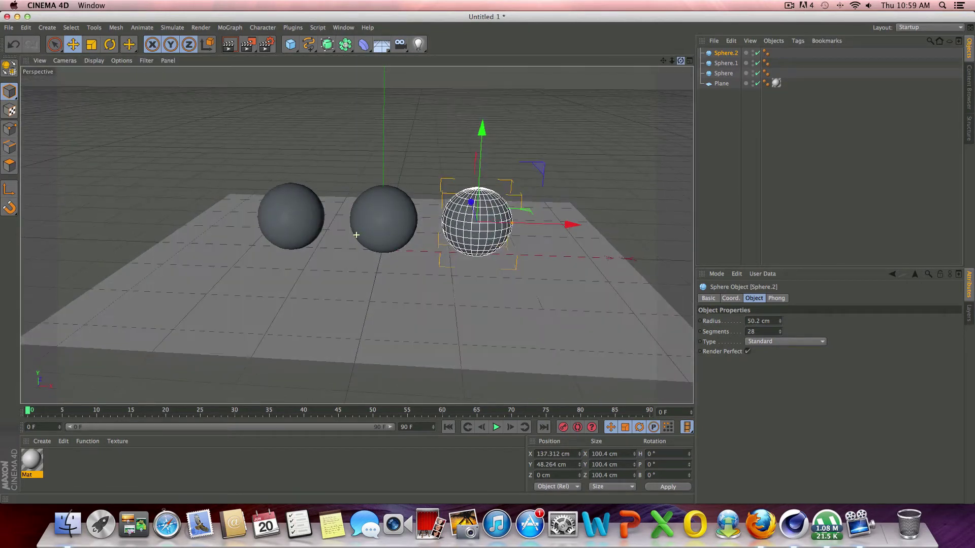
{"action": "left_click", "coordinate": [904, 213]}
Create a second material and set its color to red with RGB 255, 50, 50.
{"action": "double_click", "coordinate": [65, 466]}
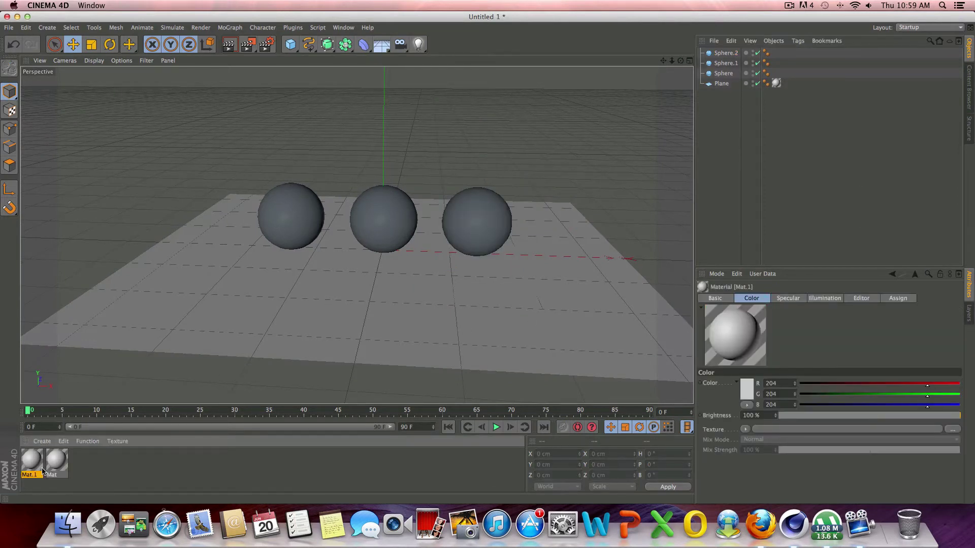
{"action": "double_click", "coordinate": [28, 461]}
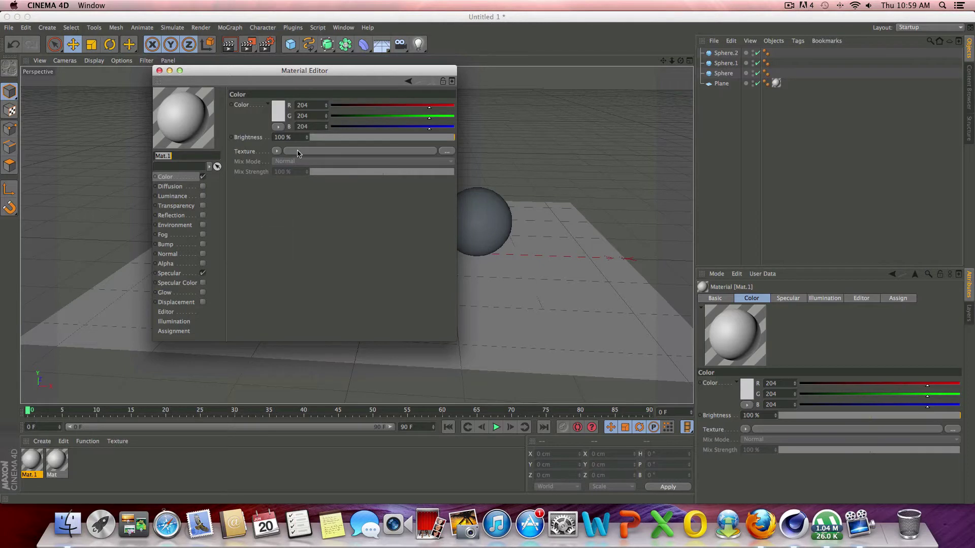
{"action": "left_click", "coordinate": [282, 110]}
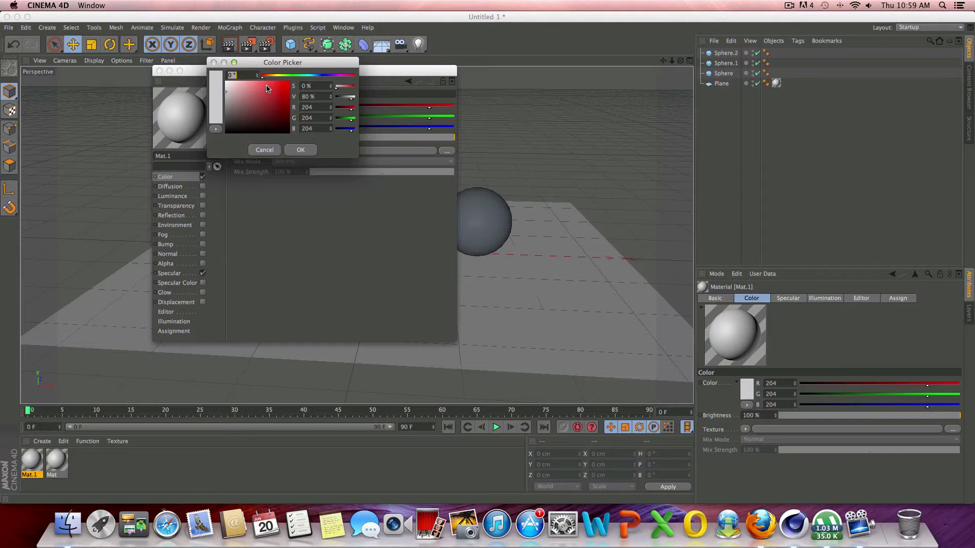
{"action": "left_click_drag", "start_coordinate": [267, 89], "coordinate": [277, 82]}
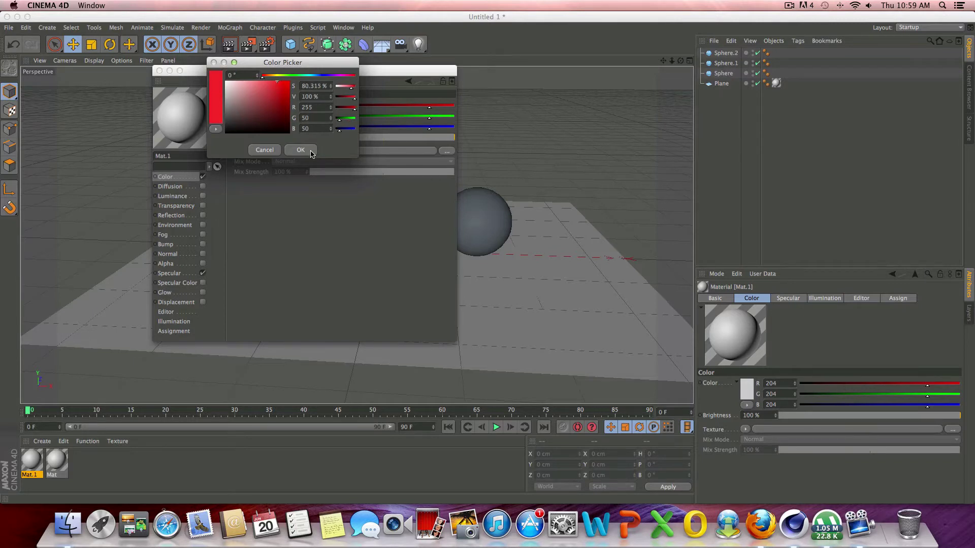
{"action": "left_click", "coordinate": [300, 150]}
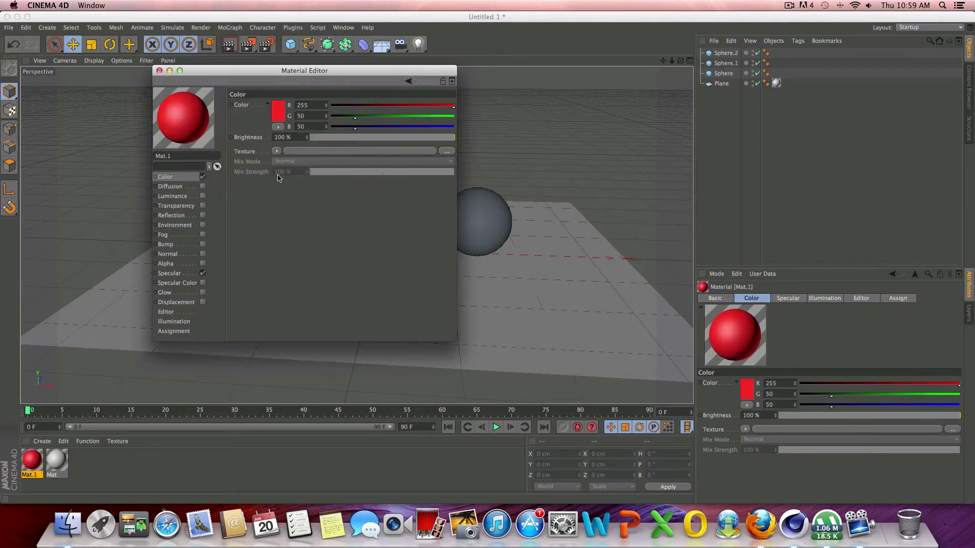
Enable reflection on the red material and set the reflection brightness to 20%.
{"action": "left_click", "coordinate": [203, 215]}
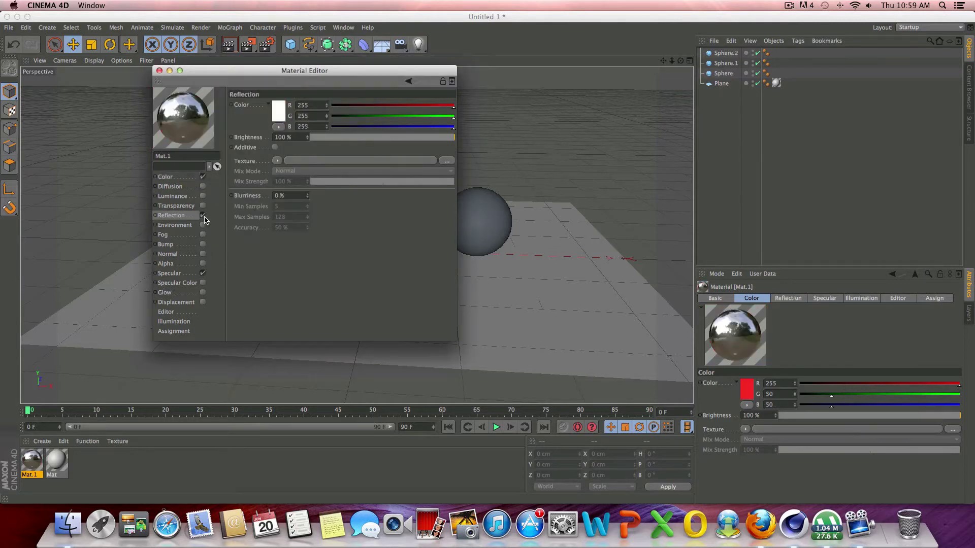
{"action": "double_click", "coordinate": [281, 137]}
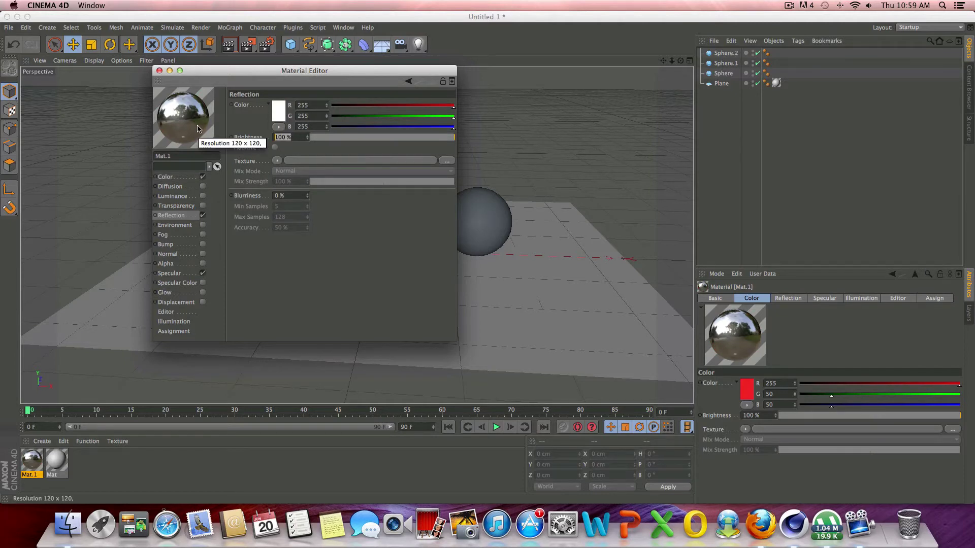
{"action": "type", "text": "20"}
{"action": "key", "text": "Return"}
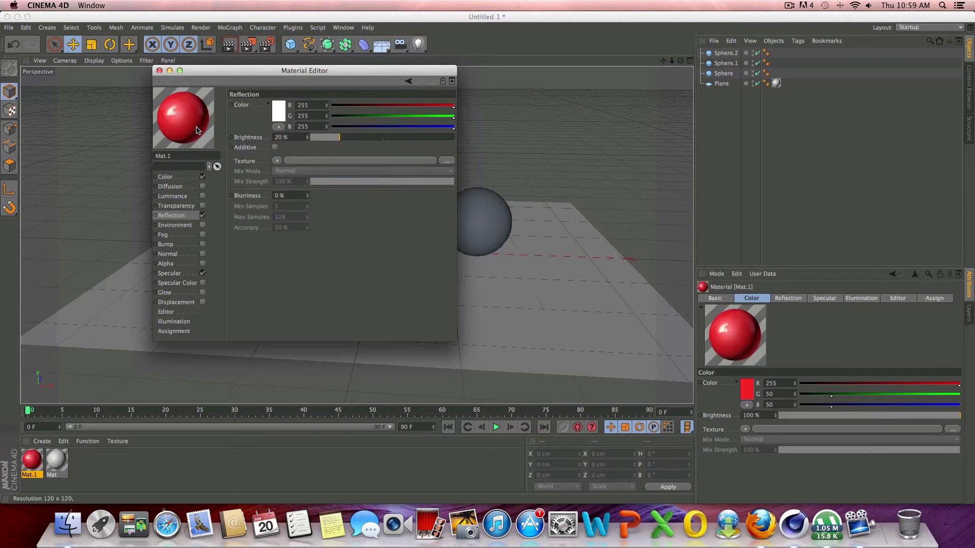
Add a Fresnel texture to the red material's reflection and set its mix strength to 15%.
{"action": "left_click", "coordinate": [277, 161]}
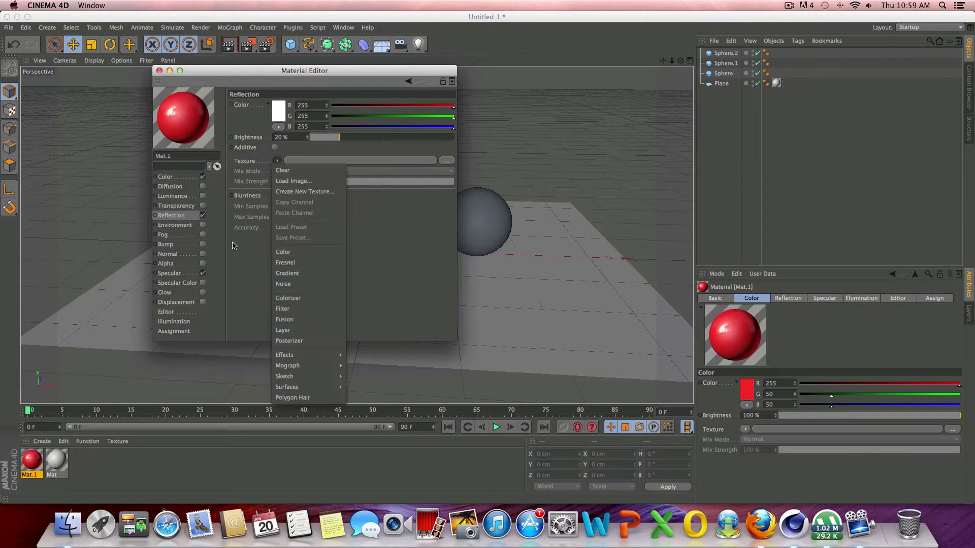
{"action": "left_click", "coordinate": [291, 263]}
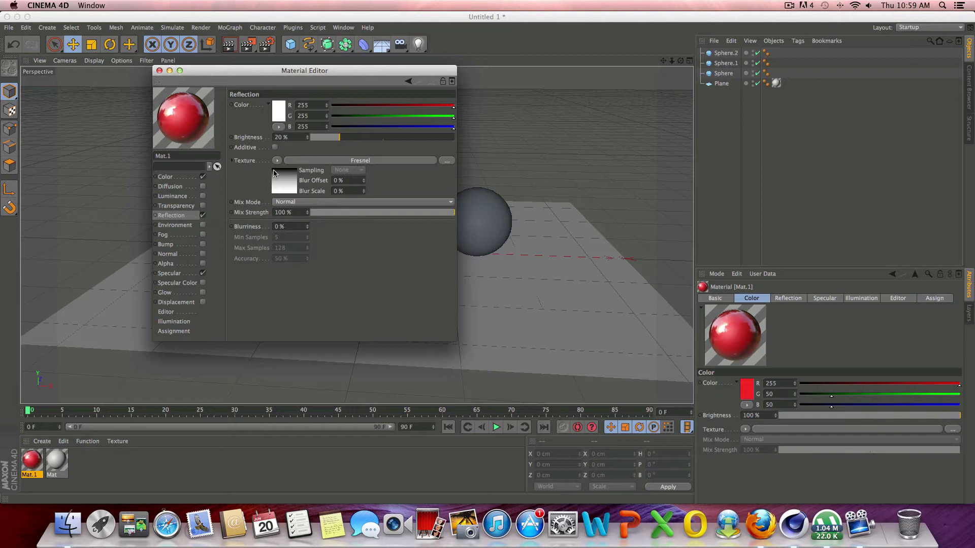
{"action": "left_click", "coordinate": [295, 212]}
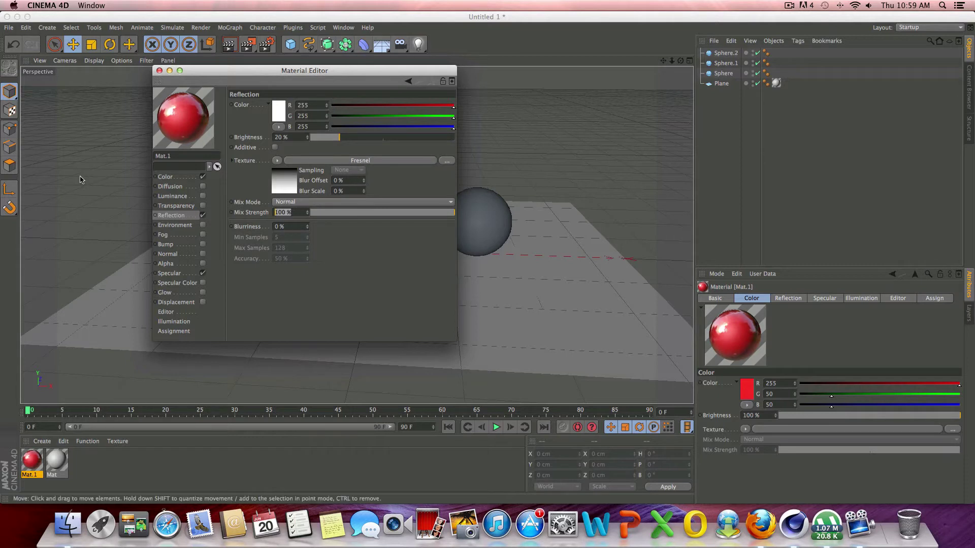
{"action": "type", "text": "15"}
{"action": "key", "text": "Return"}
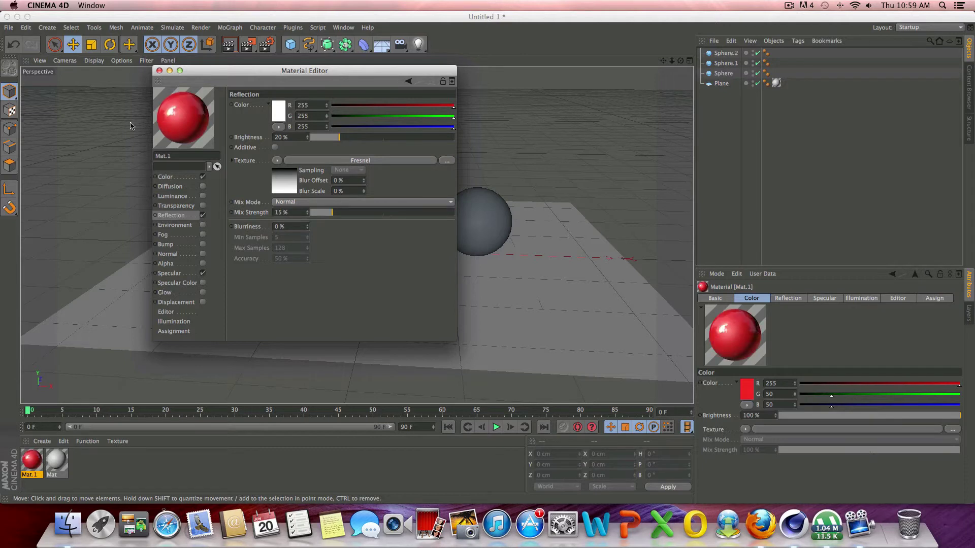
Close the material settings and apply the red material to all three spheres.
{"action": "left_click", "coordinate": [159, 71]}
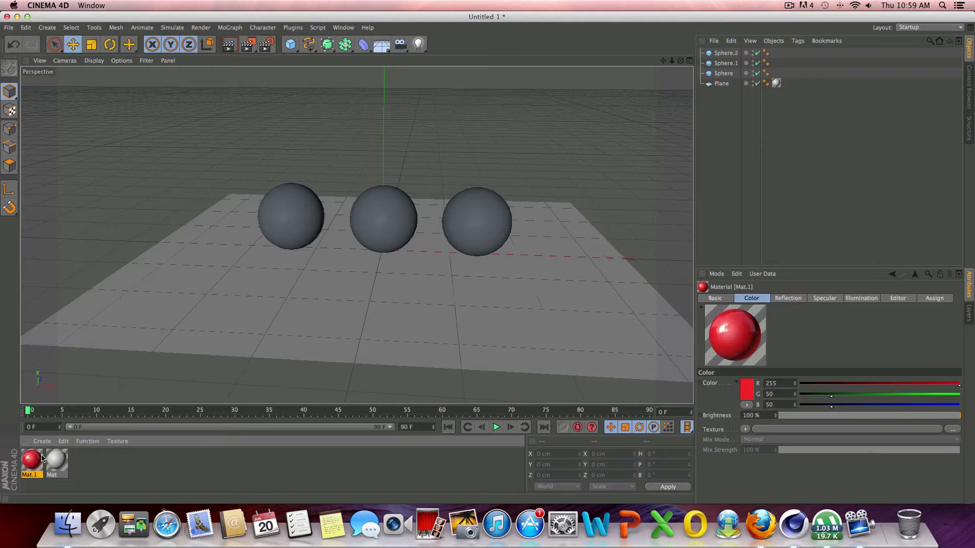
{"action": "left_click_drag", "start_coordinate": [42, 458], "coordinate": [289, 222]}
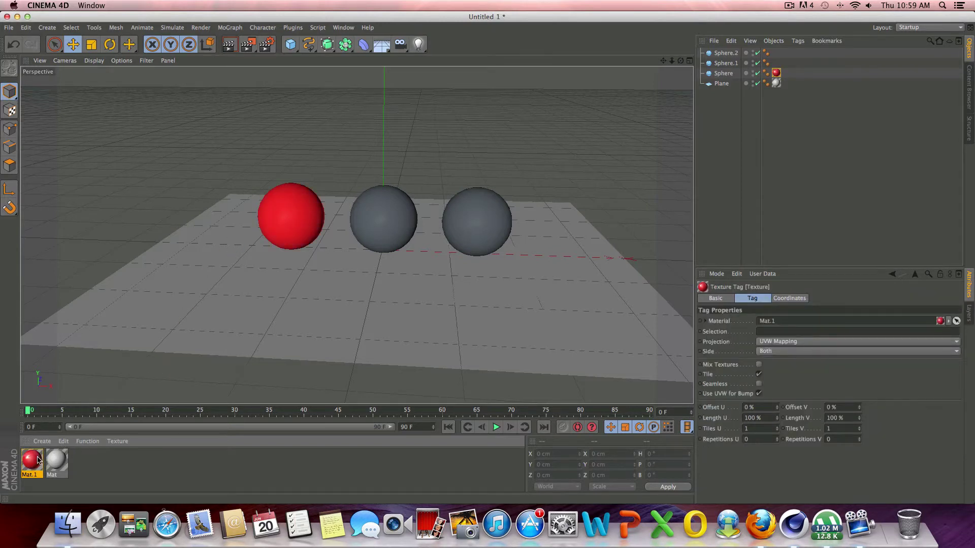
{"action": "left_click_drag", "start_coordinate": [39, 460], "coordinate": [396, 237]}
{"action": "left_click_drag", "start_coordinate": [37, 462], "coordinate": [473, 224]}
{"action": "left_click_drag", "start_coordinate": [681, 60], "coordinate": [253, 70]}
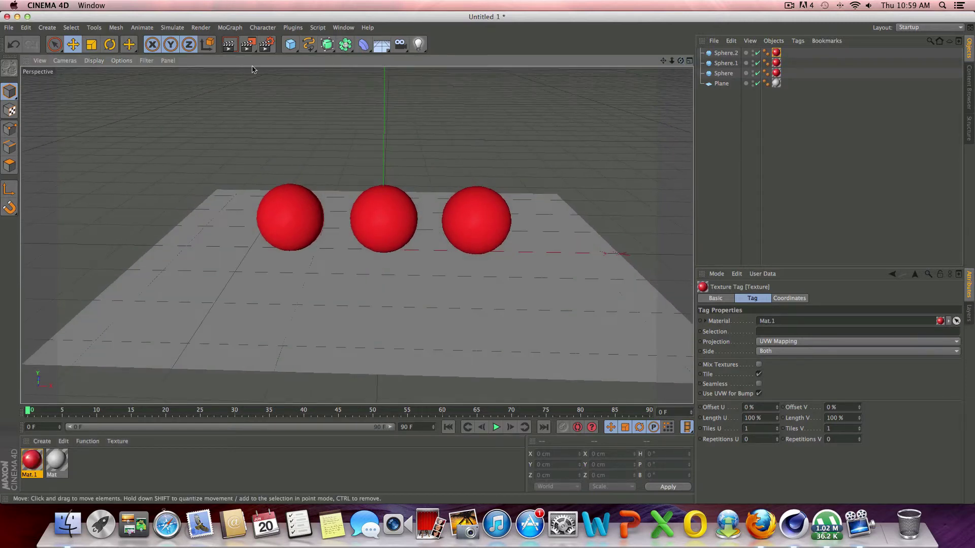
Render a preview of the active perspective view, stop it, and orbit around the spheres.
{"action": "left_click", "coordinate": [229, 44]}
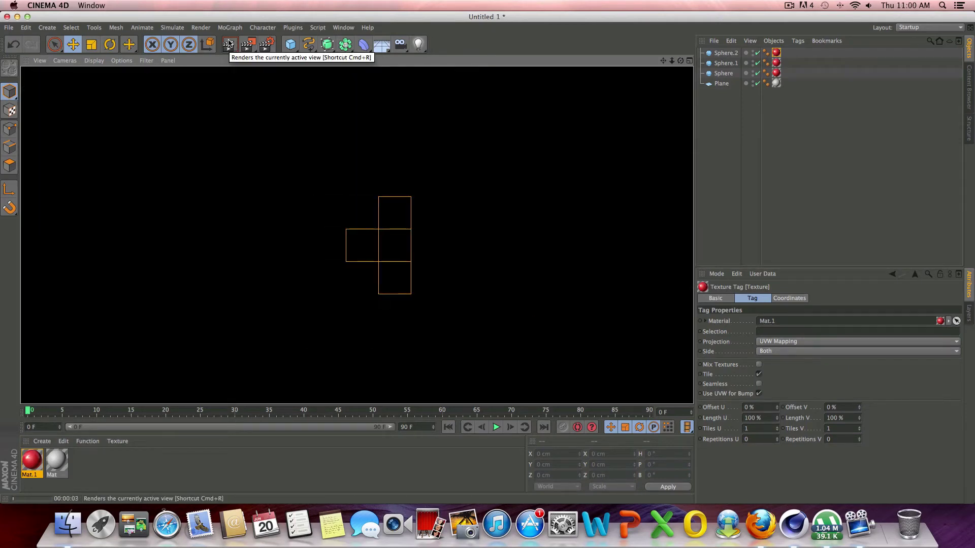
{"action": "left_click", "coordinate": [735, 135]}
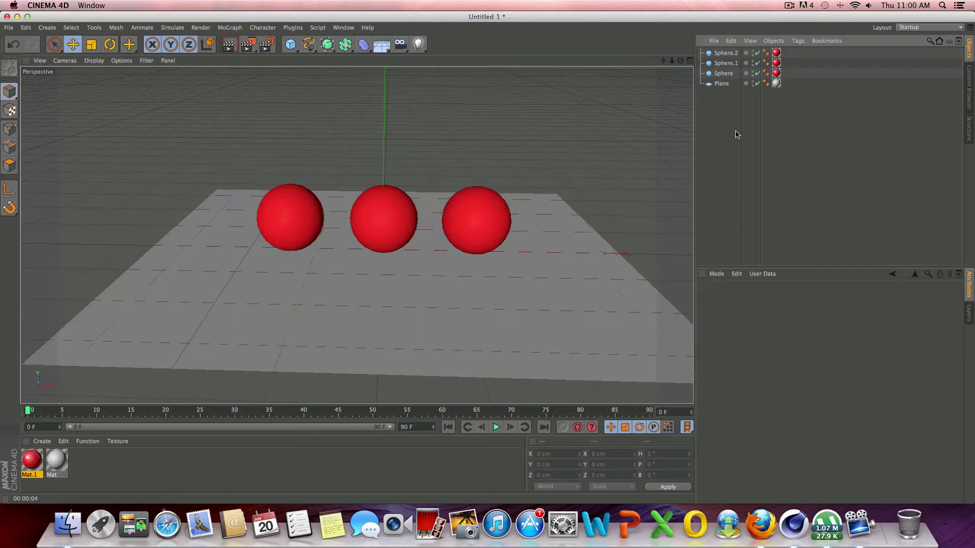
{"action": "left_click_drag", "start_coordinate": [681, 60], "coordinate": [356, 235]}
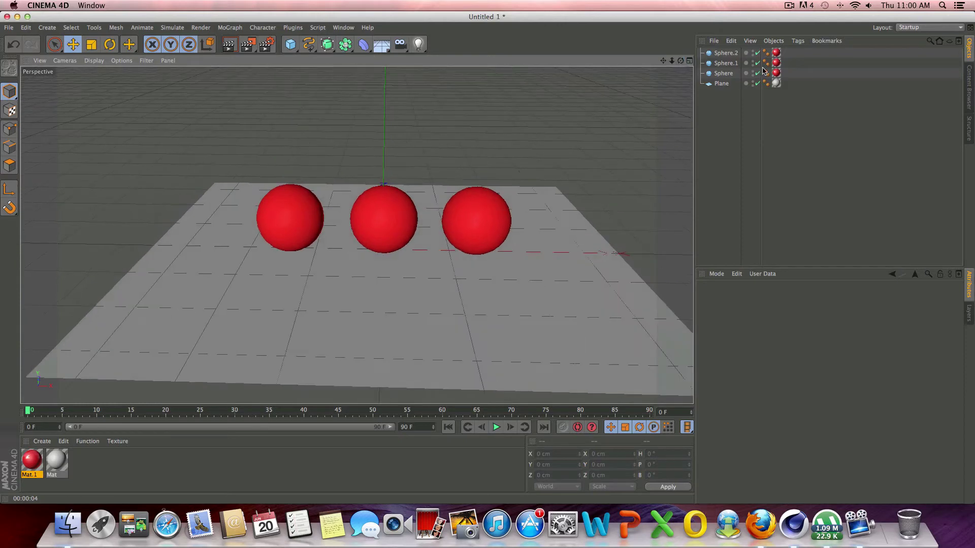
Group the three spheres under one null object and check its contents.
{"action": "left_click_drag", "start_coordinate": [790, 76], "coordinate": [716, 54]}
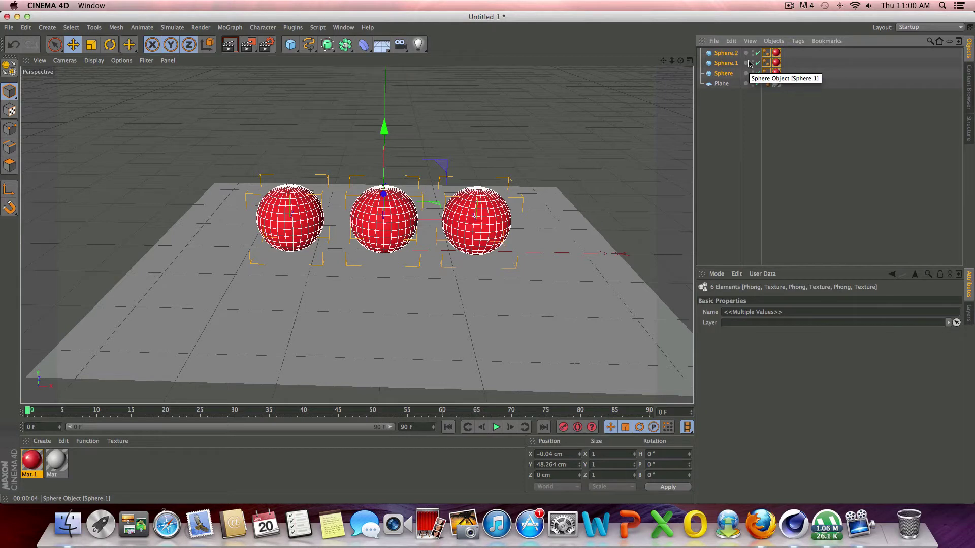
{"action": "key", "text": "alt+g"}
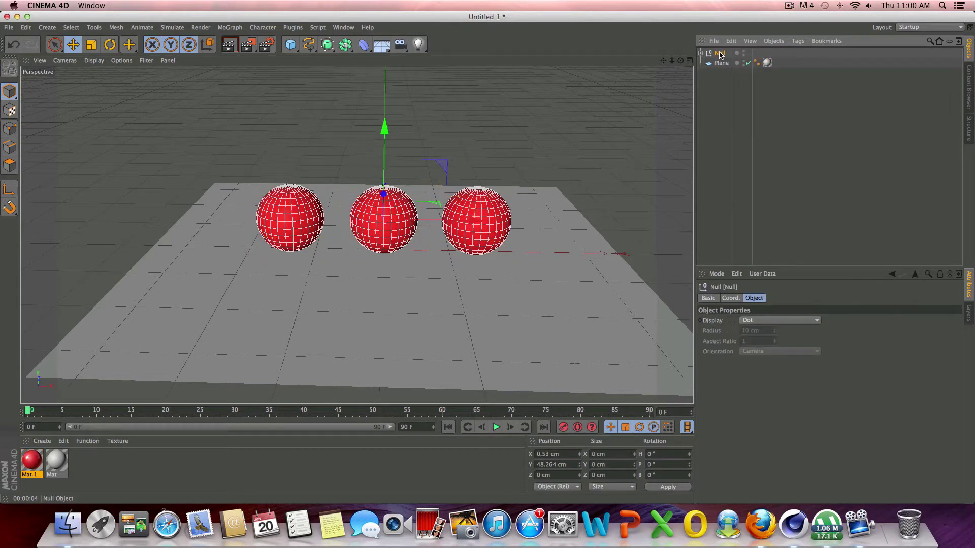
{"action": "left_click", "coordinate": [701, 53]}
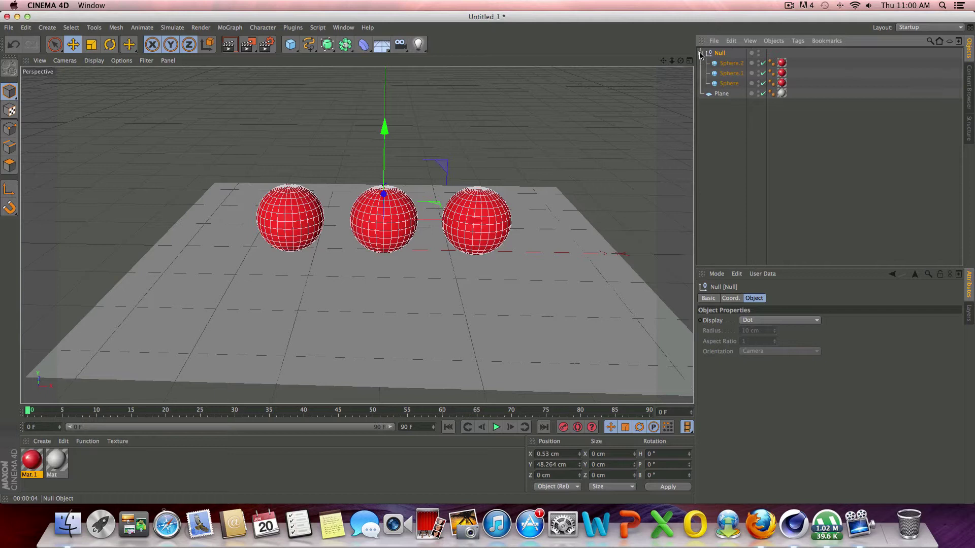
{"action": "left_click", "coordinate": [701, 53]}
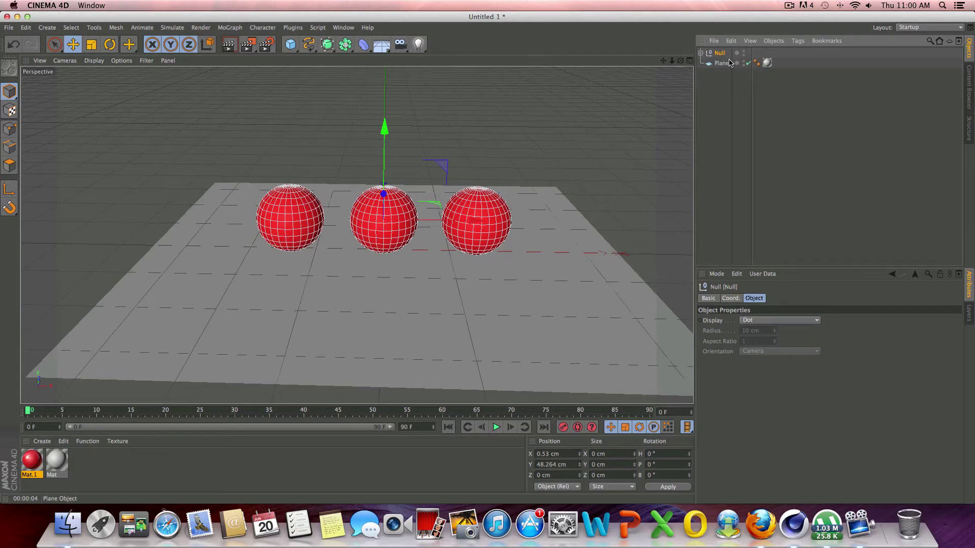
{"action": "double_click", "coordinate": [725, 53]}
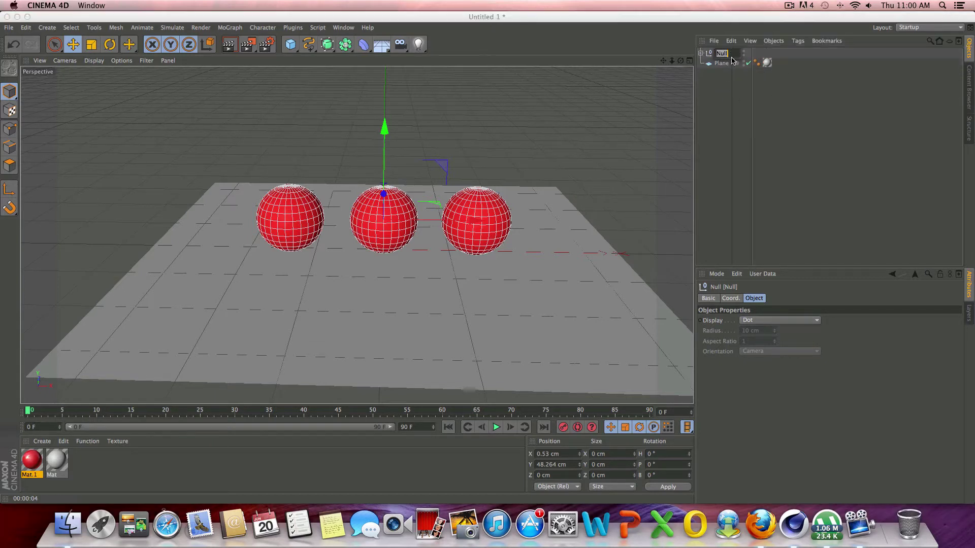
{"action": "left_click", "coordinate": [728, 95]}
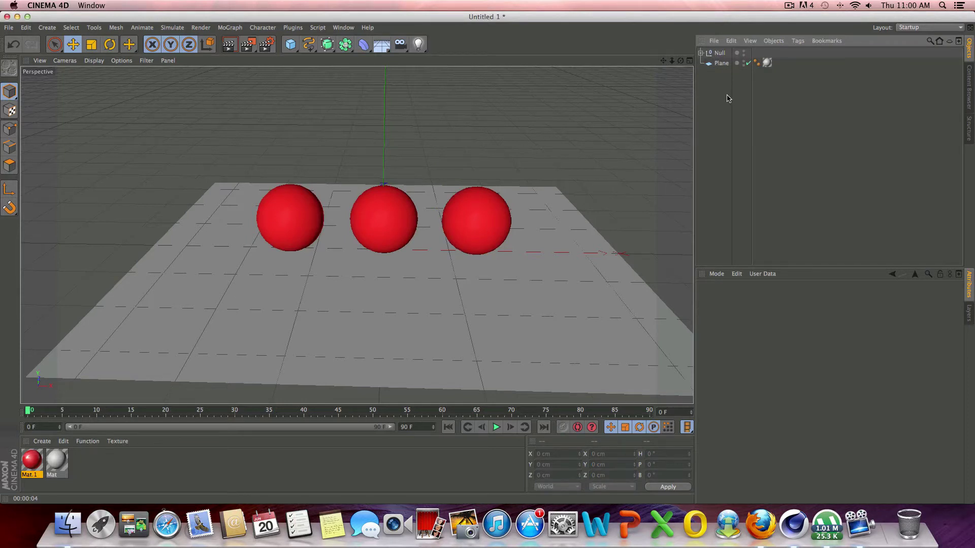
Add a 100 by 100 cm plane and raise it above the spheres to about 158 cm in Y.
{"action": "left_click", "coordinate": [293, 47]}
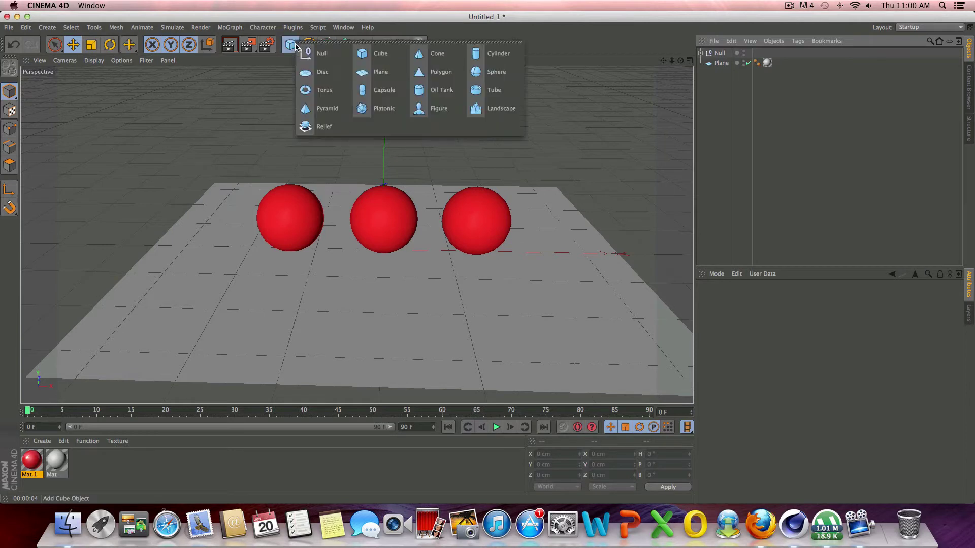
{"action": "left_click", "coordinate": [367, 72]}
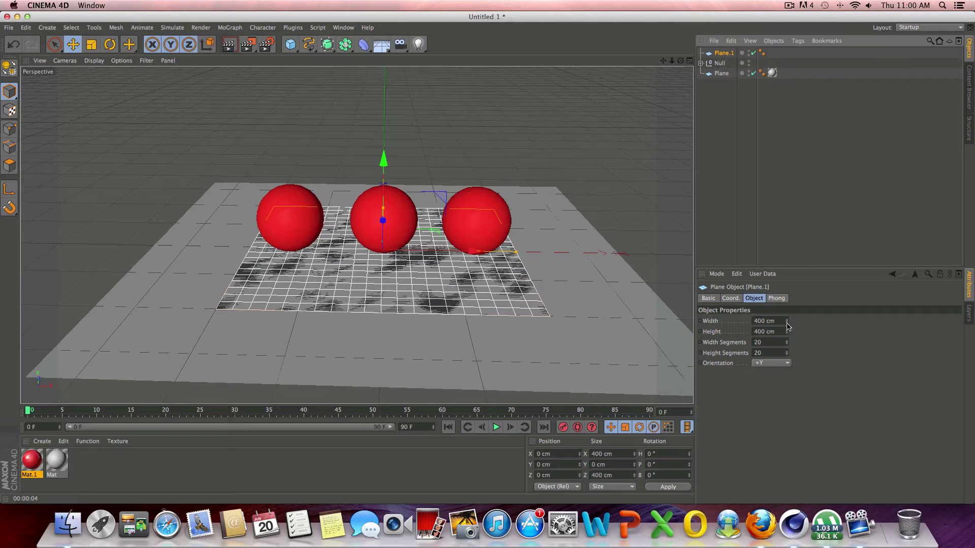
{"action": "left_click", "coordinate": [770, 321]}
{"action": "type", "text": "100"}
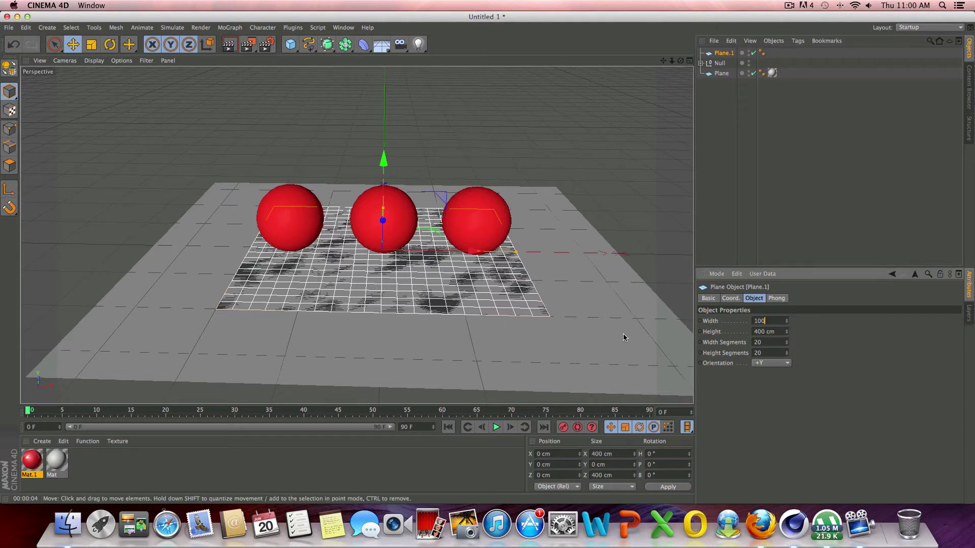
{"action": "key", "text": "Return"}
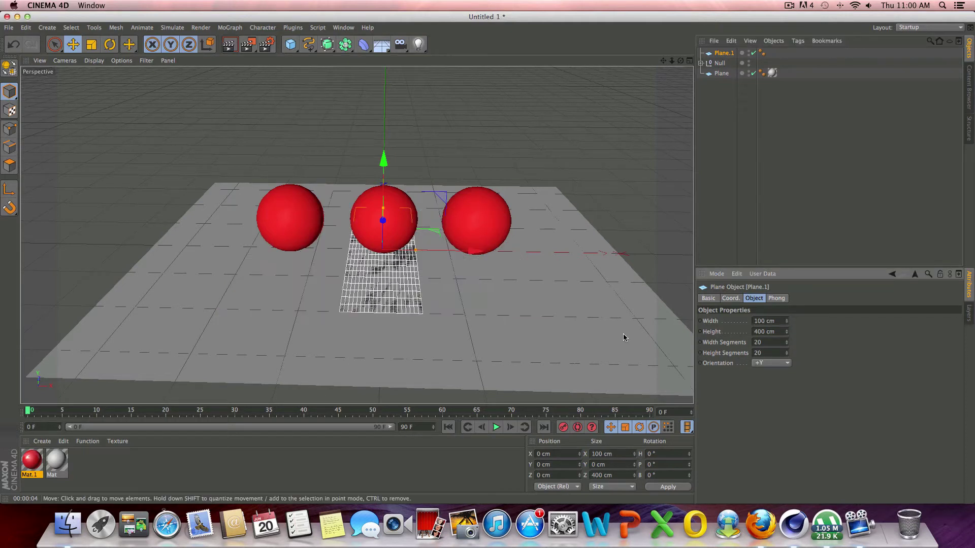
{"action": "left_click", "coordinate": [772, 332]}
{"action": "type", "text": "100"}
{"action": "key", "text": "Return"}
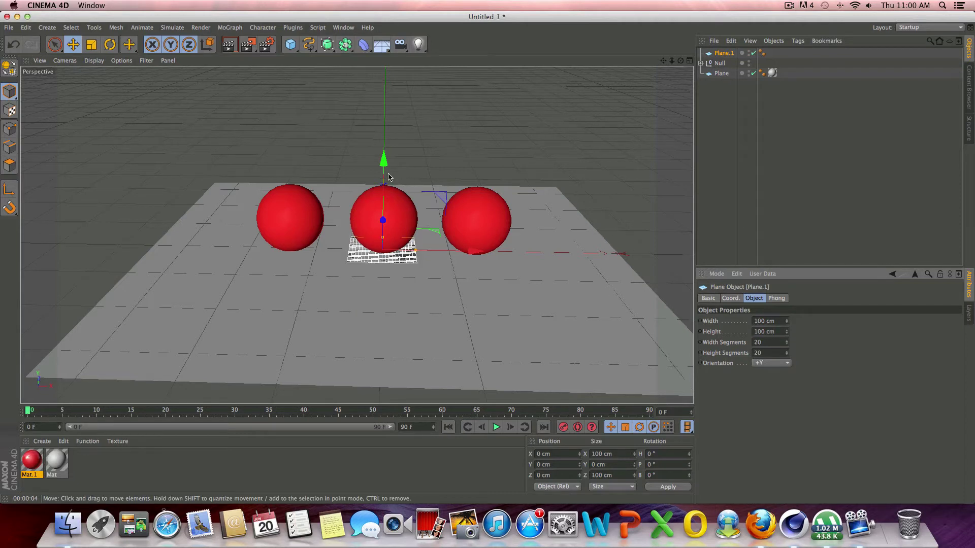
{"action": "left_click_drag", "start_coordinate": [386, 173], "coordinate": [387, 83]}
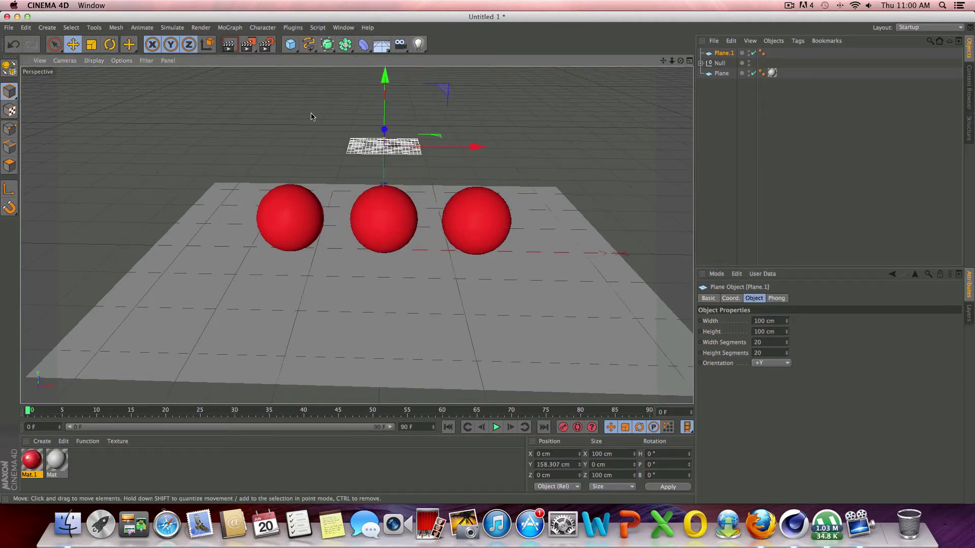
Create a MoGraph Cloner and make the 100 cm plane its child.
{"action": "left_click", "coordinate": [230, 28]}
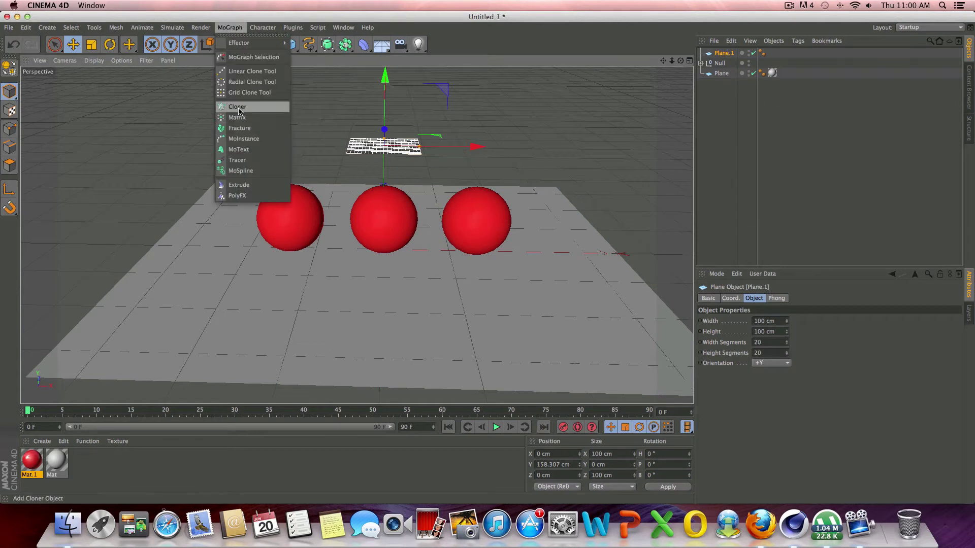
{"action": "left_click", "coordinate": [238, 108]}
{"action": "left_click_drag", "start_coordinate": [724, 64], "coordinate": [722, 55]}
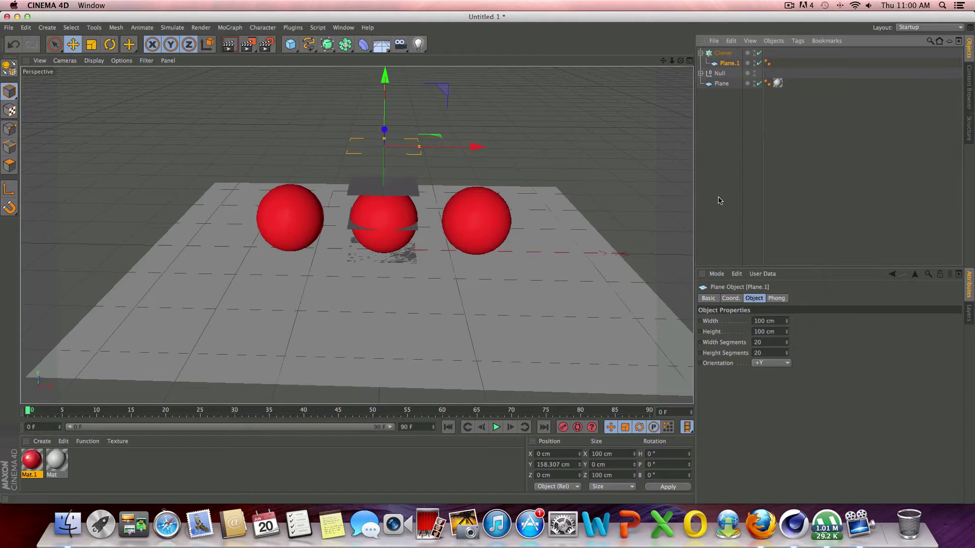
Set the Cloner to Grid Array with a Y count of 1 and raise it to about 133 cm in Y.
{"action": "left_click", "coordinate": [725, 53]}
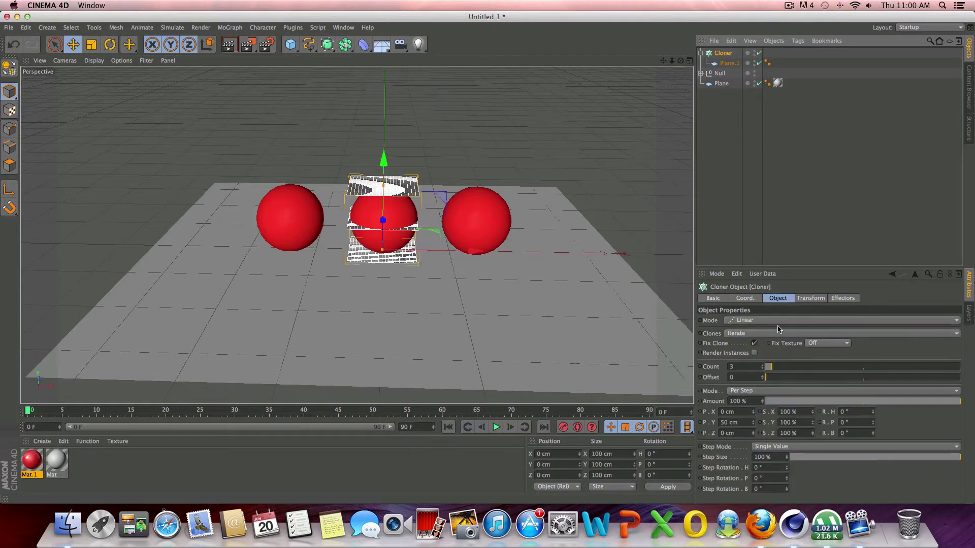
{"action": "left_click", "coordinate": [752, 322]}
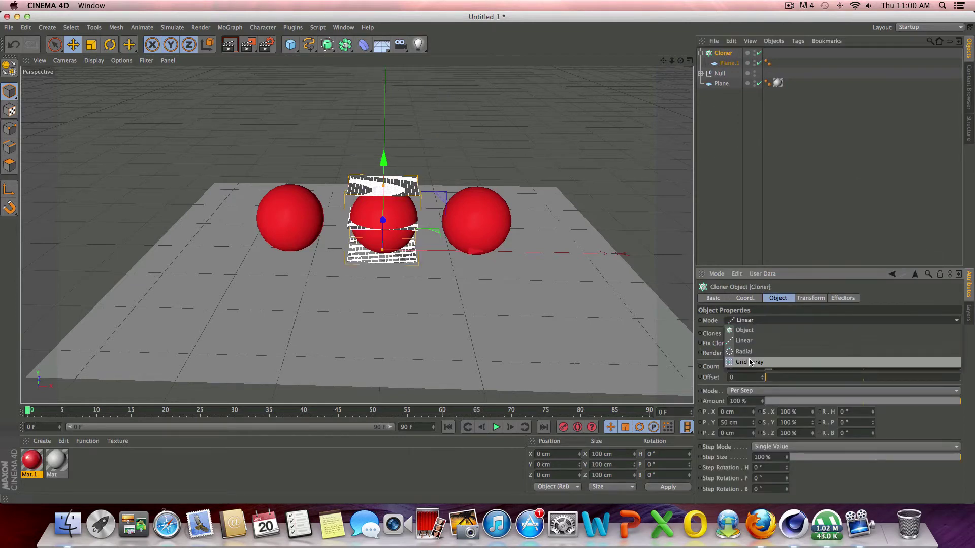
{"action": "left_click", "coordinate": [754, 362]}
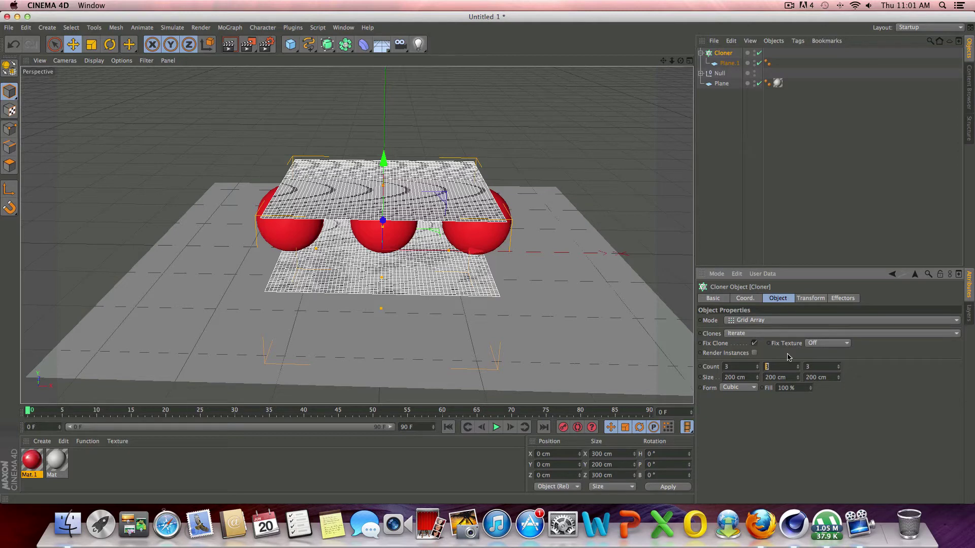
{"action": "key", "text": "Return"}
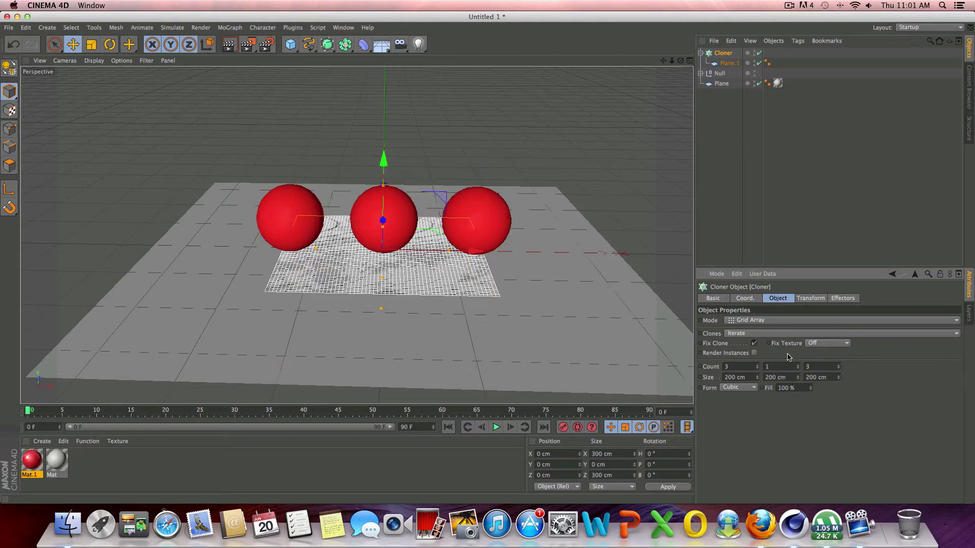
{"action": "left_click_drag", "start_coordinate": [383, 159], "coordinate": [399, 76]}
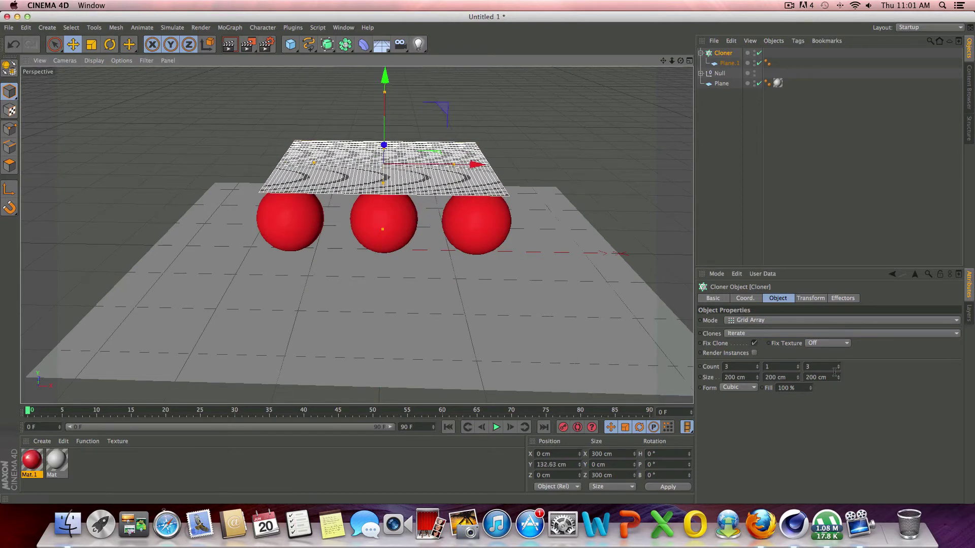
{"action": "left_click", "coordinate": [736, 366]}
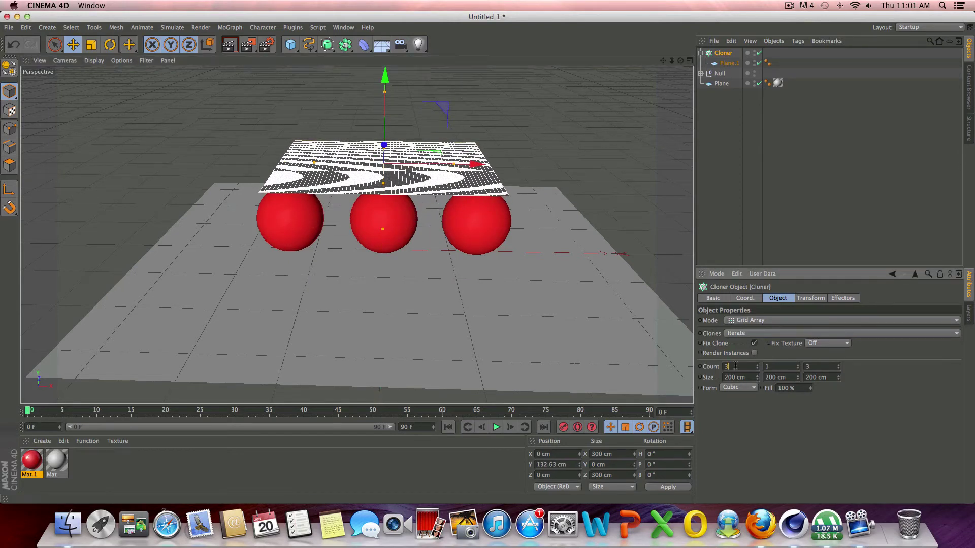
{"action": "left_click", "coordinate": [822, 366]}
{"action": "left_click", "coordinate": [789, 6]}
{"action": "left_click", "coordinate": [792, 6]}
{"action": "left_click", "coordinate": [789, 6]}
{"action": "left_click", "coordinate": [803, 34]}
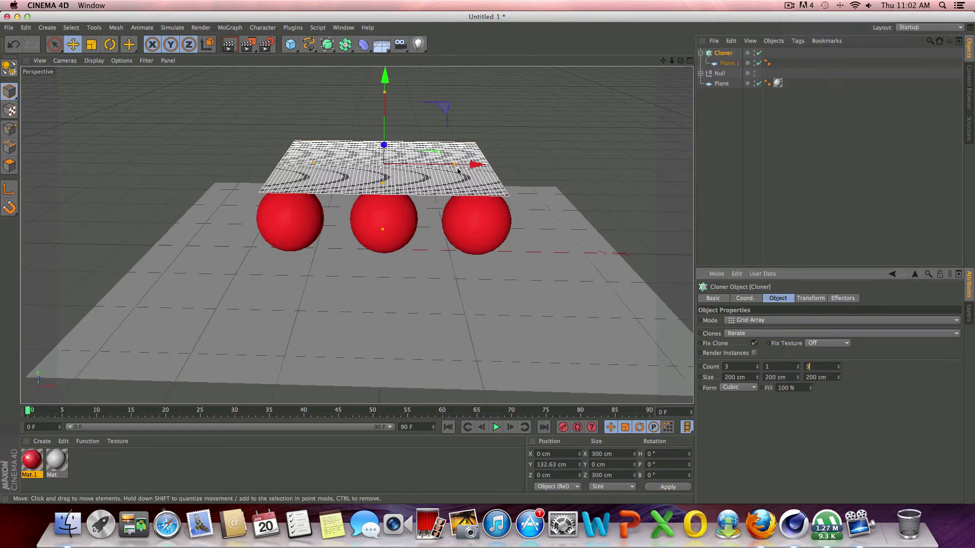
Widen the Cloner's grid to about 246 cm in X and 248 cm in Z, and move it to about -352 cm in Z.
{"action": "left_click_drag", "start_coordinate": [455, 166], "coordinate": [460, 170]}
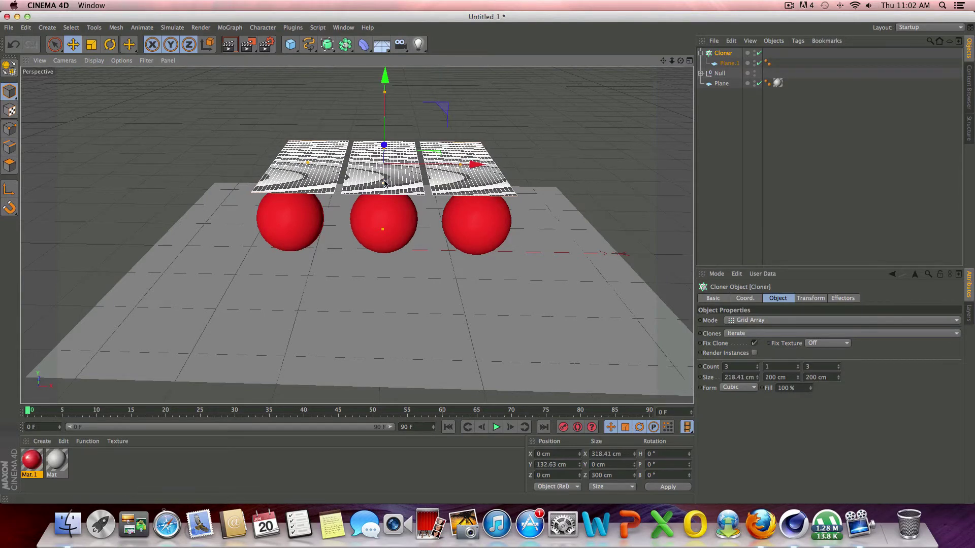
{"action": "left_click_drag", "start_coordinate": [384, 185], "coordinate": [385, 191]}
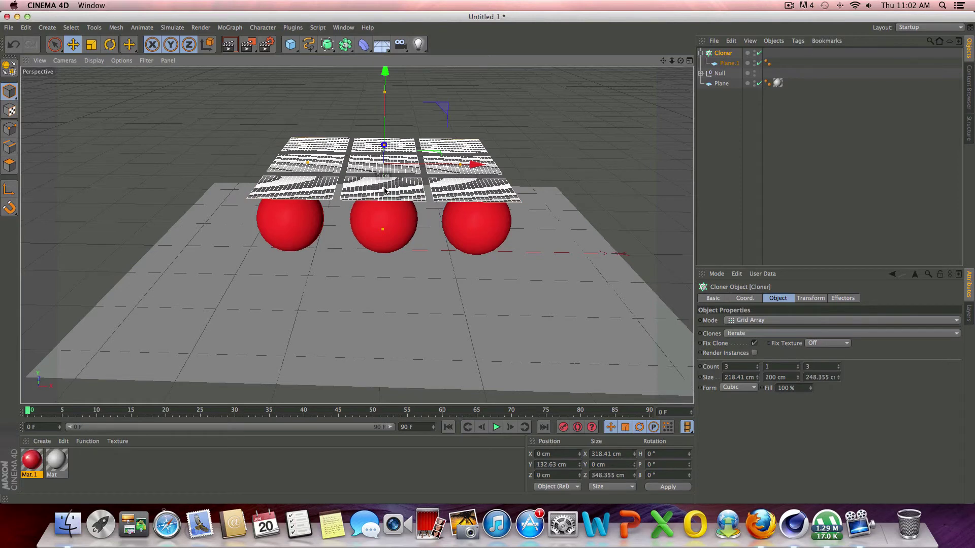
{"action": "left_click", "coordinate": [689, 61]}
{"action": "scroll", "coordinate": [517, 161], "scroll_direction": "up", "scroll_amount": 2}
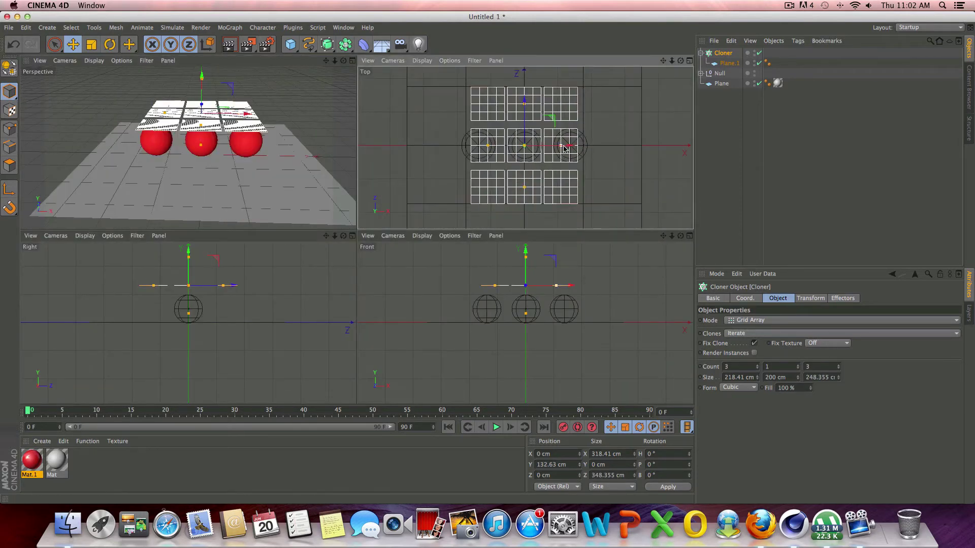
{"action": "left_click_drag", "start_coordinate": [560, 148], "coordinate": [569, 147]}
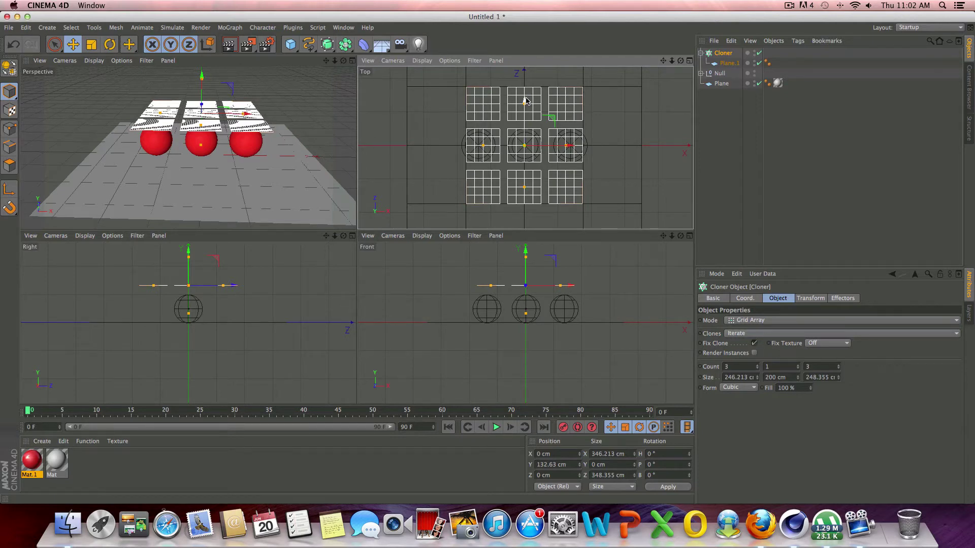
{"action": "left_click_drag", "start_coordinate": [525, 104], "coordinate": [536, 218]}
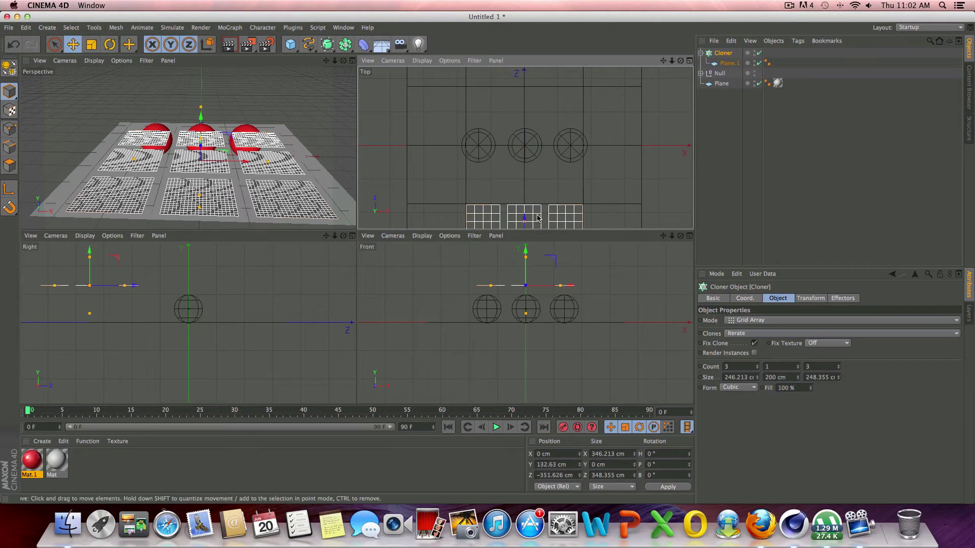
Tilt the Cloner to a pitch of 50° in the perspective view so the planes face the spheres.
{"action": "left_click", "coordinate": [352, 60]}
{"action": "scroll", "coordinate": [533, 77], "scroll_direction": "down", "scroll_amount": 4}
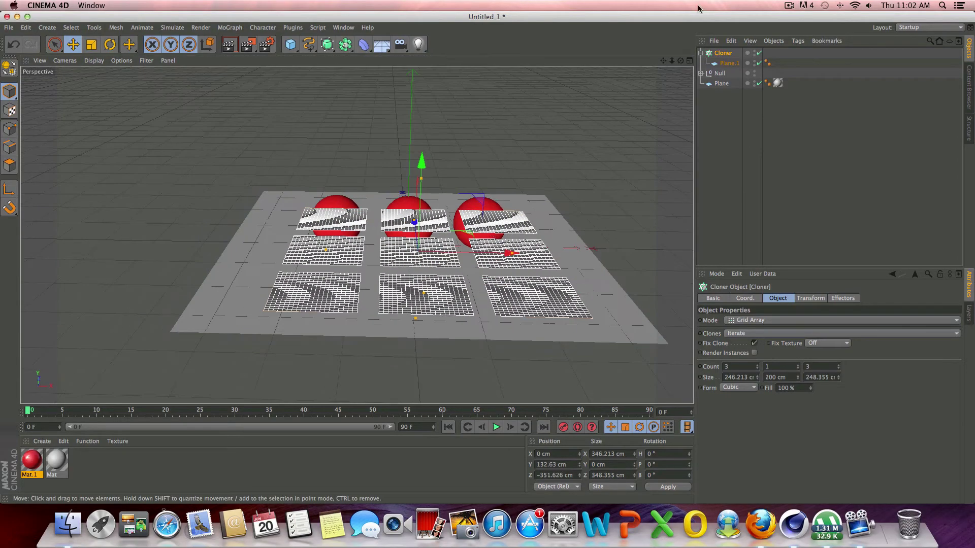
{"action": "left_click_drag", "start_coordinate": [678, 61], "coordinate": [37, 57]}
{"action": "left_click", "coordinate": [110, 44]}
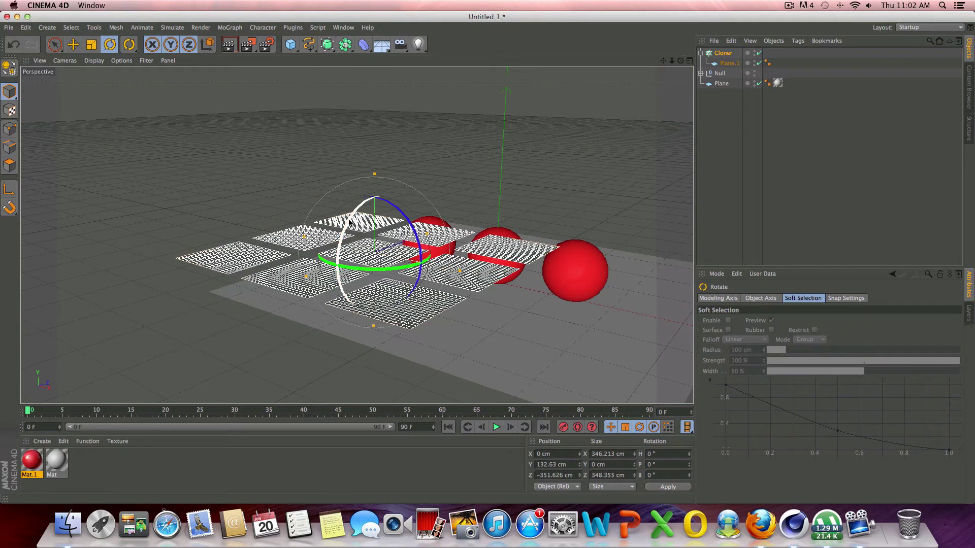
{"action": "mouse_move", "coordinate": [349, 222]}
{"action": "left_mouse_down"}
{"action": "mouse_move", "coordinate": [355, 261]}
{"action": "mouse_move", "coordinate": [368, 264]}
{"action": "left_mouse_up"}
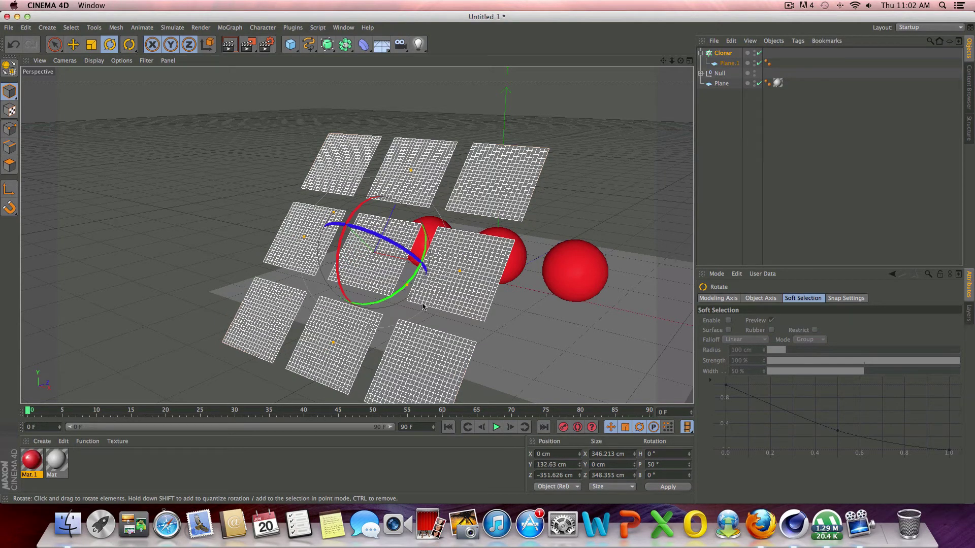
{"action": "left_click", "coordinate": [665, 463]}
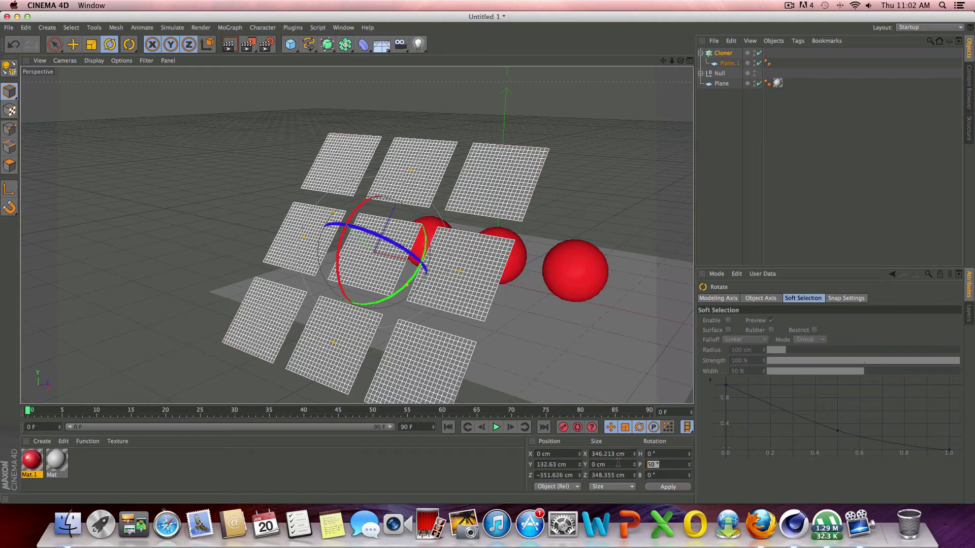
{"action": "mouse_move", "coordinate": [680, 60]}
{"action": "left_mouse_down"}
{"action": "mouse_move", "coordinate": [665, 64]}
{"action": "mouse_move", "coordinate": [683, 62]}
{"action": "left_mouse_up"}
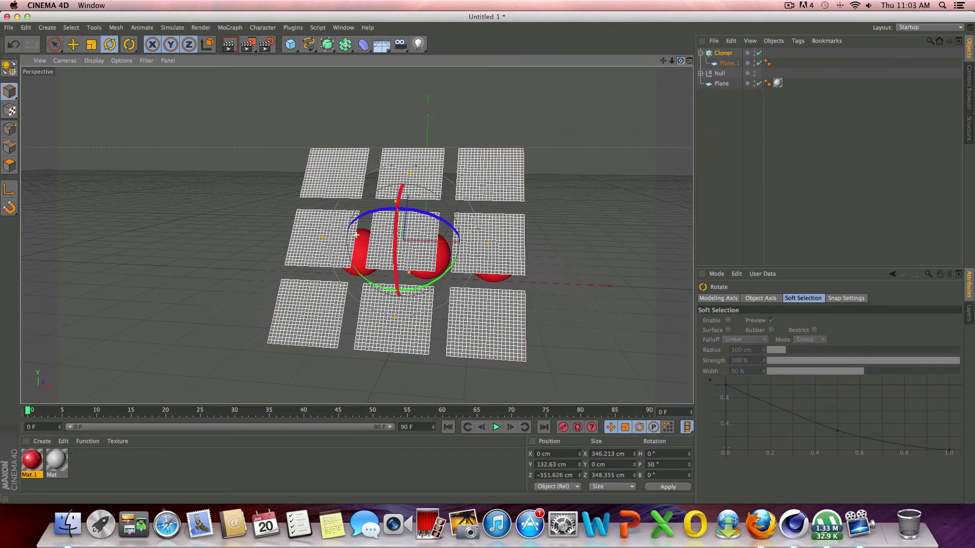
{"action": "left_click_drag", "start_coordinate": [357, 235], "coordinate": [154, 347], "text": "alt"}
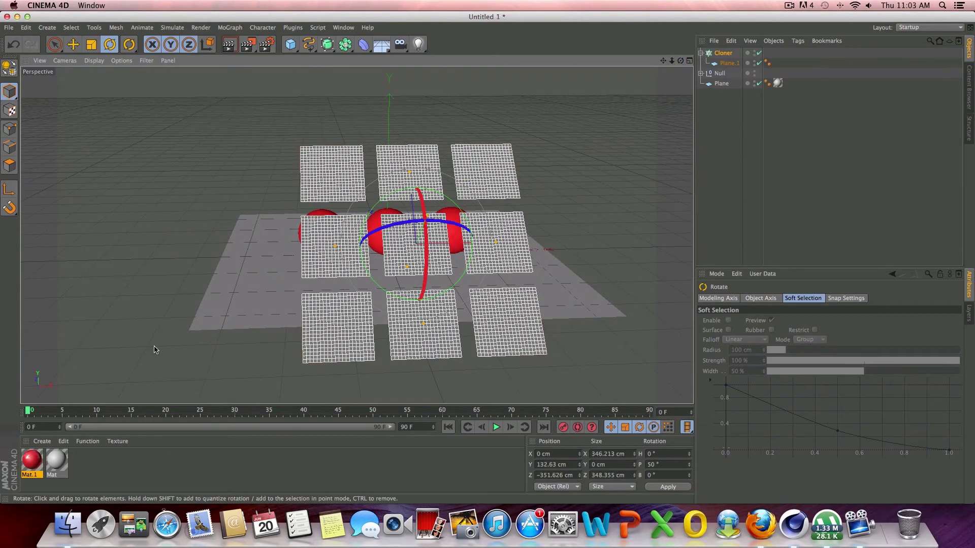
Create a new material with the Specular and Color channels disabled and the Luminance channel enabled.
{"action": "double_click", "coordinate": [81, 463]}
{"action": "left_click", "coordinate": [37, 464]}
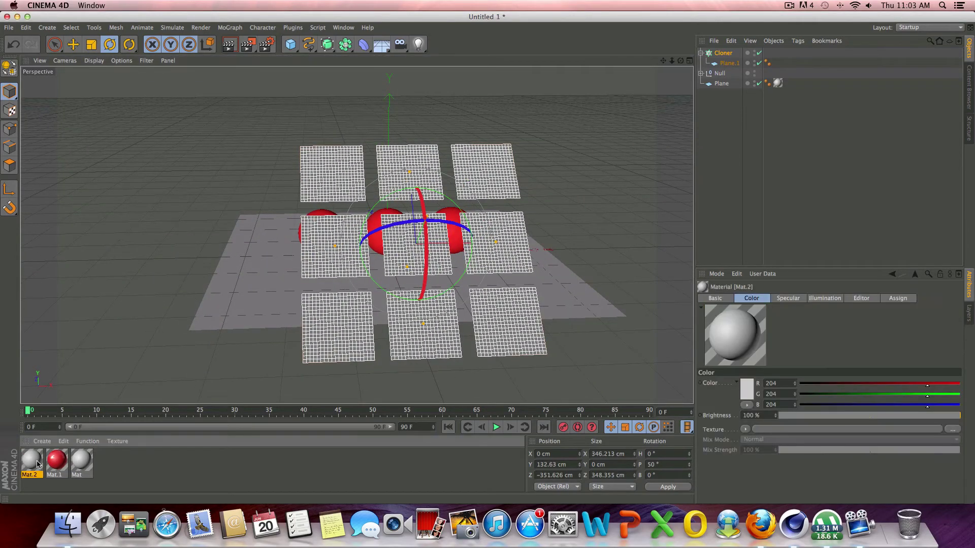
{"action": "double_click", "coordinate": [32, 462]}
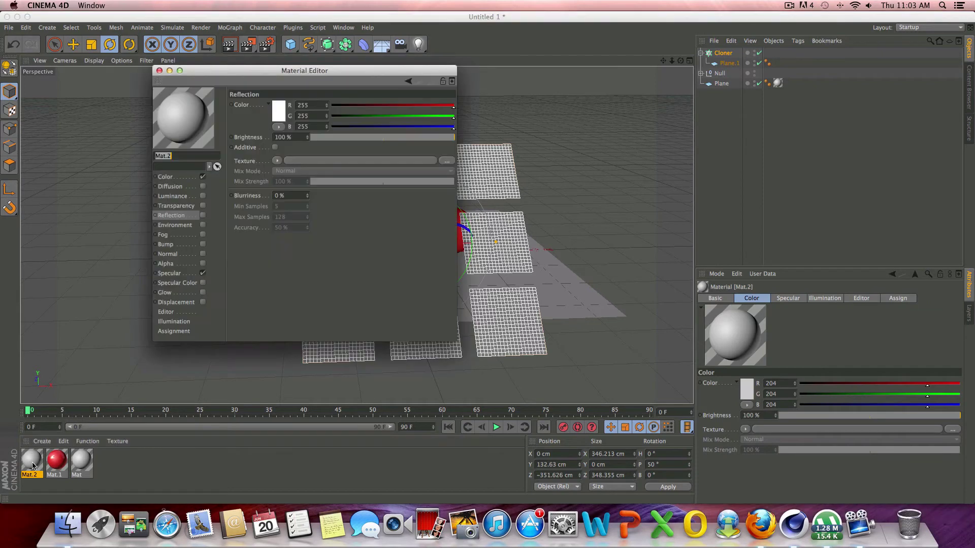
{"action": "left_click", "coordinate": [203, 274]}
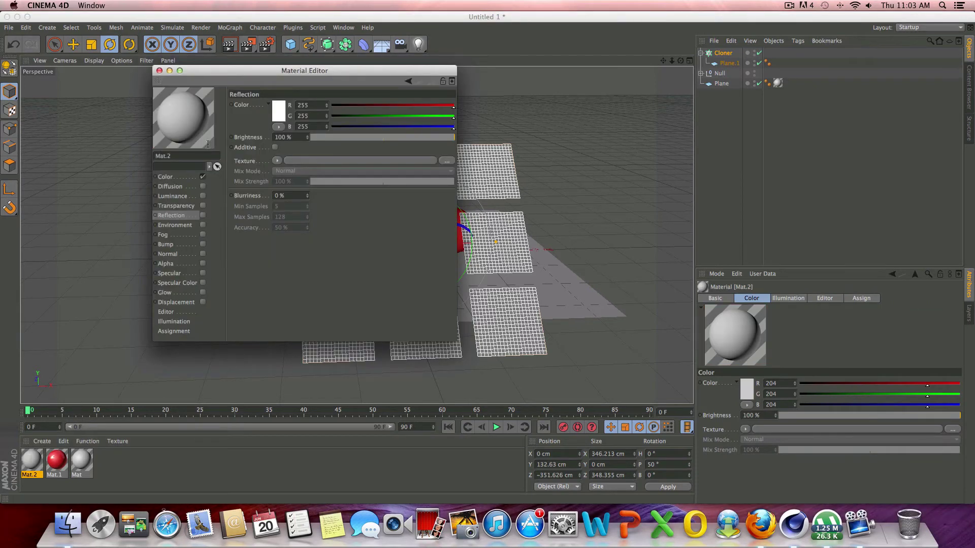
{"action": "left_click", "coordinate": [204, 176]}
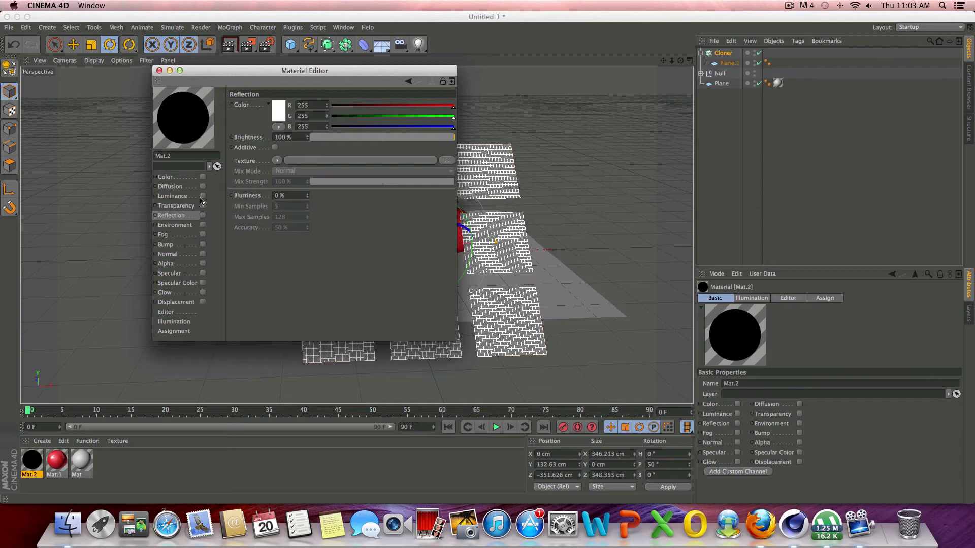
{"action": "left_click", "coordinate": [203, 196]}
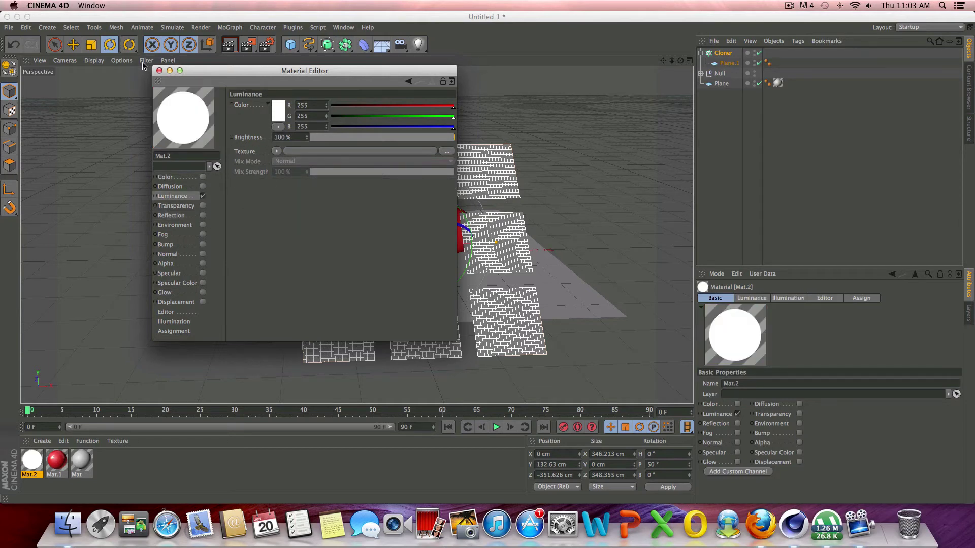
{"action": "left_click", "coordinate": [159, 71]}
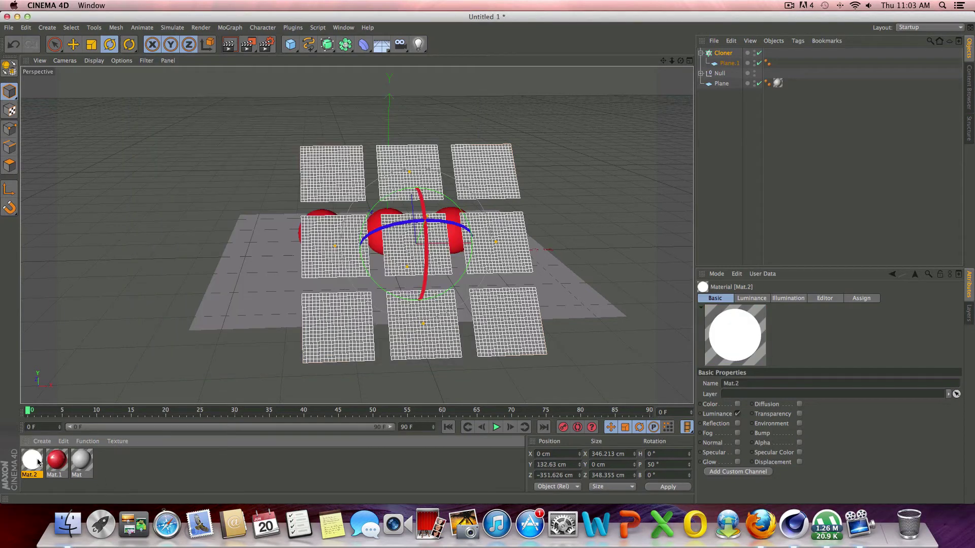
Apply the white luminous material to the Cloner and render the perspective view from the side.
{"action": "mouse_move", "coordinate": [36, 461]}
{"action": "left_mouse_down"}
{"action": "mouse_move", "coordinate": [237, 392]}
{"action": "mouse_move", "coordinate": [347, 339]}
{"action": "mouse_move", "coordinate": [348, 365]}
{"action": "left_mouse_up"}
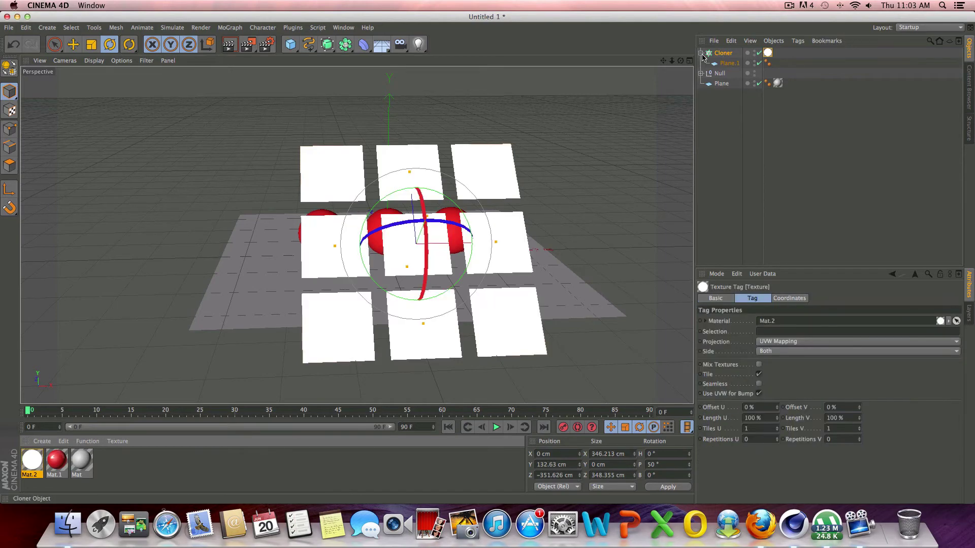
{"action": "mouse_move", "coordinate": [680, 60]}
{"action": "left_mouse_down"}
{"action": "mouse_move", "coordinate": [645, 70]}
{"action": "mouse_move", "coordinate": [670, 70]}
{"action": "mouse_move", "coordinate": [660, 74]}
{"action": "mouse_move", "coordinate": [381, 32]}
{"action": "left_mouse_up"}
{"action": "left_click", "coordinate": [229, 44]}
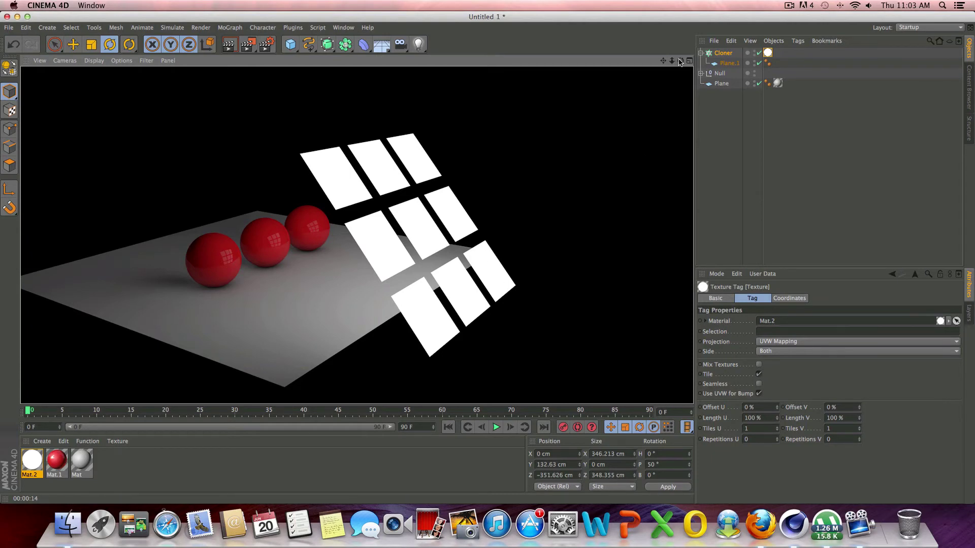
Add a Compositing tag to the Cloner and disable Seen by Camera.
{"action": "left_click_drag", "start_coordinate": [681, 60], "coordinate": [609, 68]}
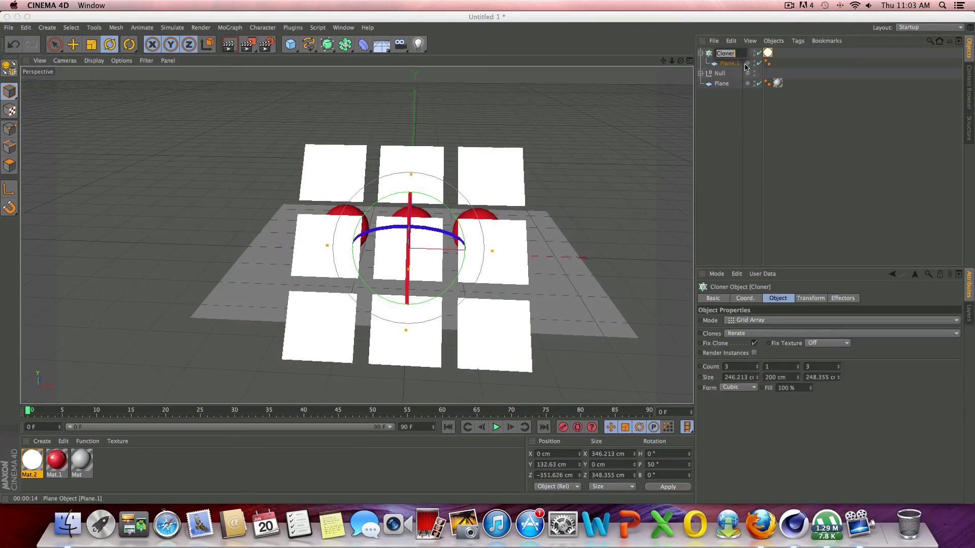
{"action": "left_click", "coordinate": [723, 53]}
{"action": "right_click", "coordinate": [730, 58]}
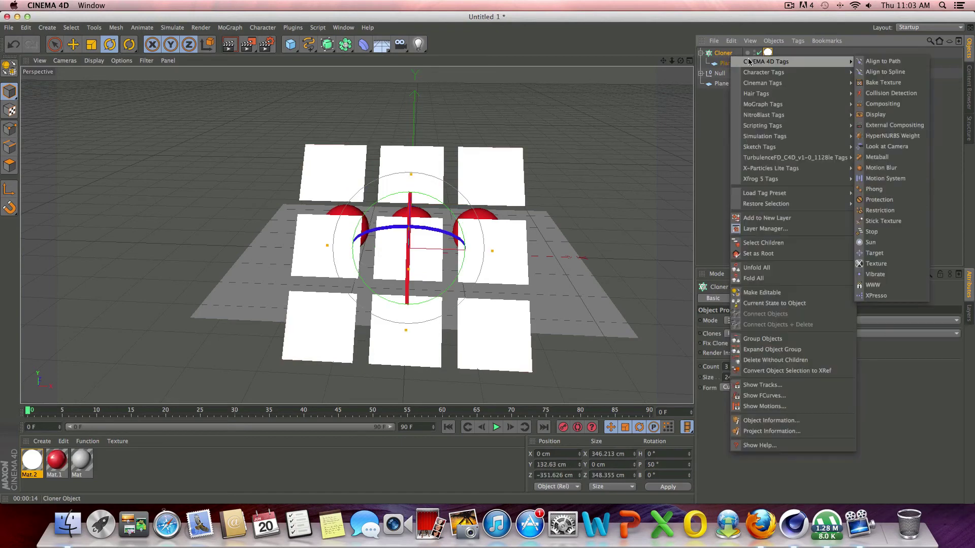
{"action": "left_click", "coordinate": [875, 103]}
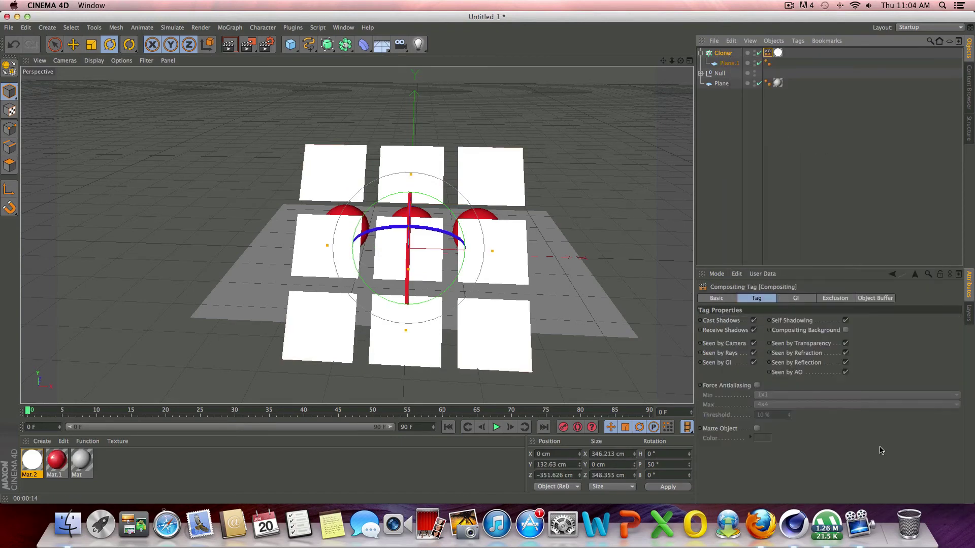
{"action": "left_click", "coordinate": [754, 344]}
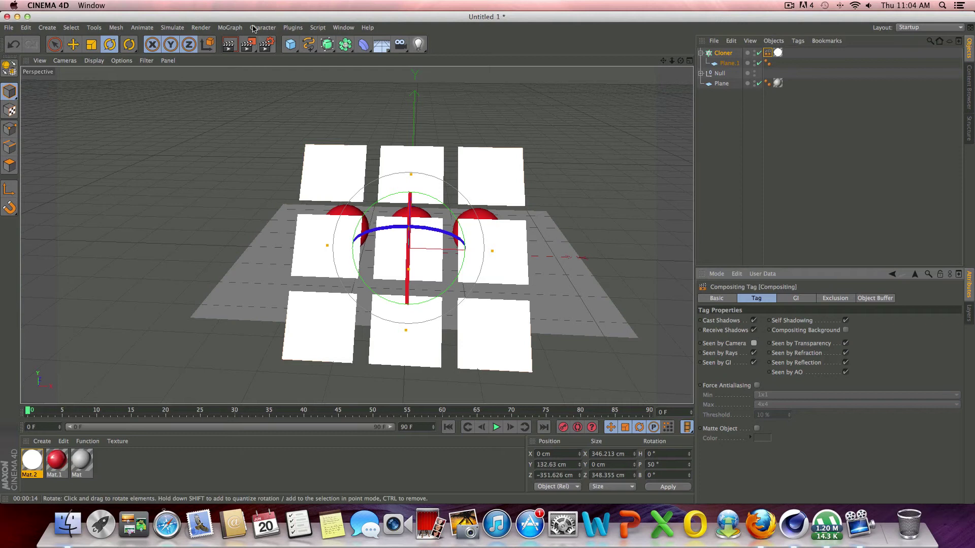
Render the active view to check the spheres' lighting and reflections, and clear the object selection.
{"action": "left_click", "coordinate": [232, 43]}
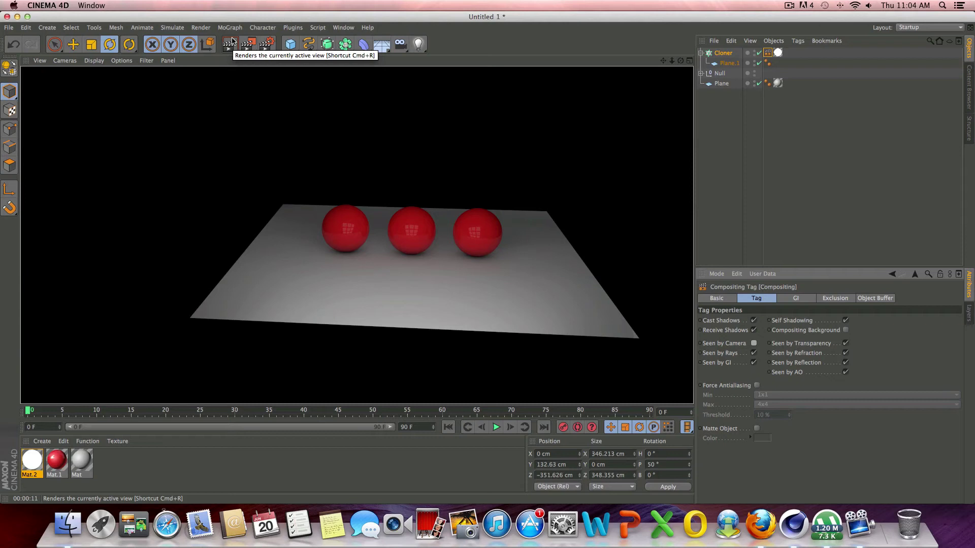
{"action": "left_click", "coordinate": [232, 41]}
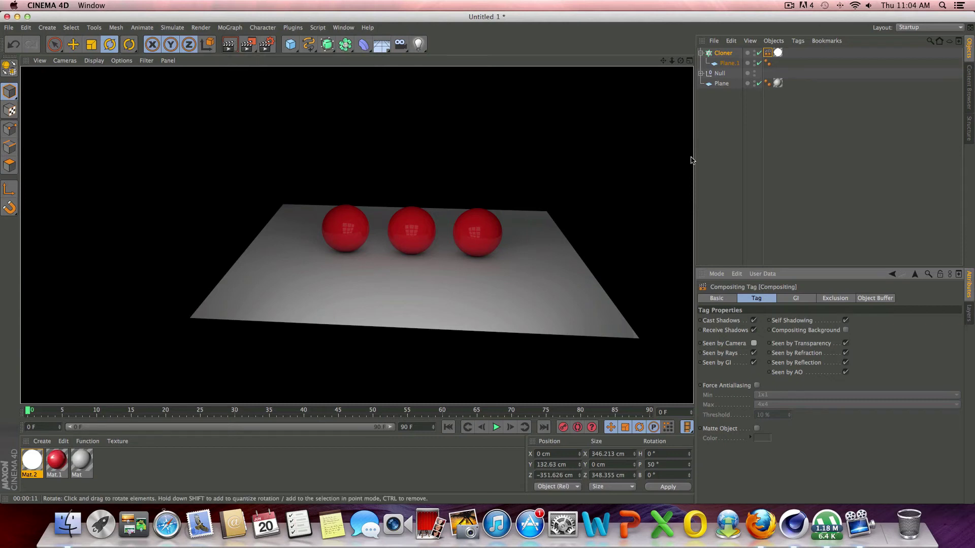
{"action": "left_click", "coordinate": [789, 168]}
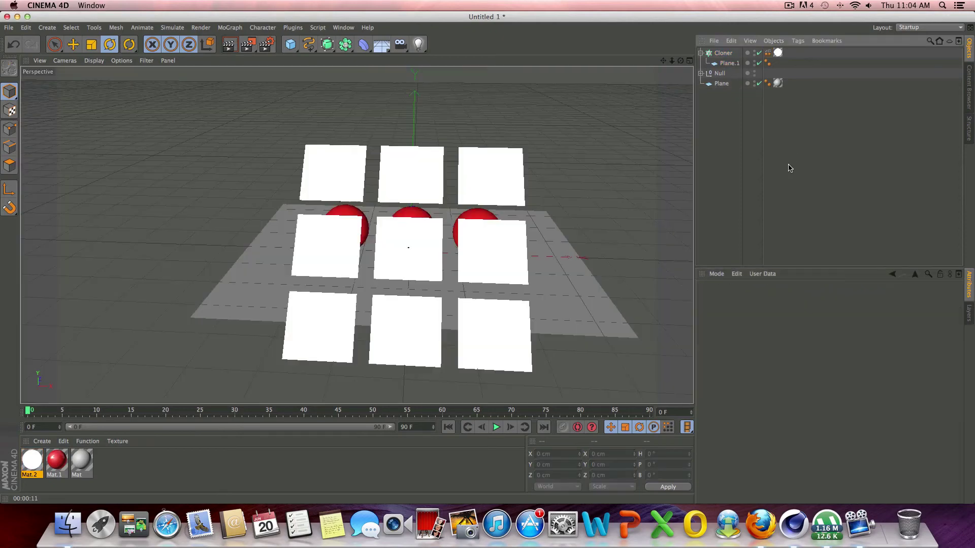
{"action": "left_click_drag", "start_coordinate": [417, 228], "coordinate": [357, 234], "text": "alt"}
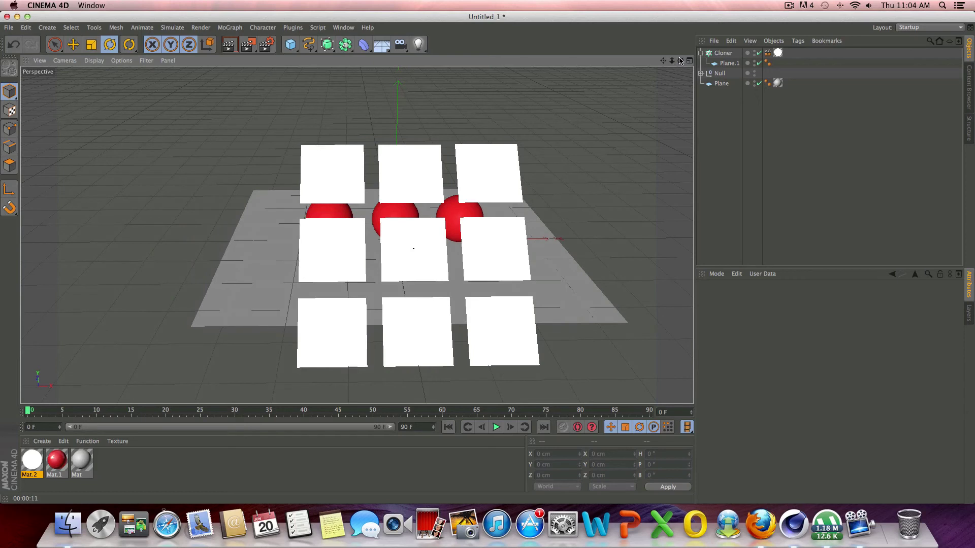